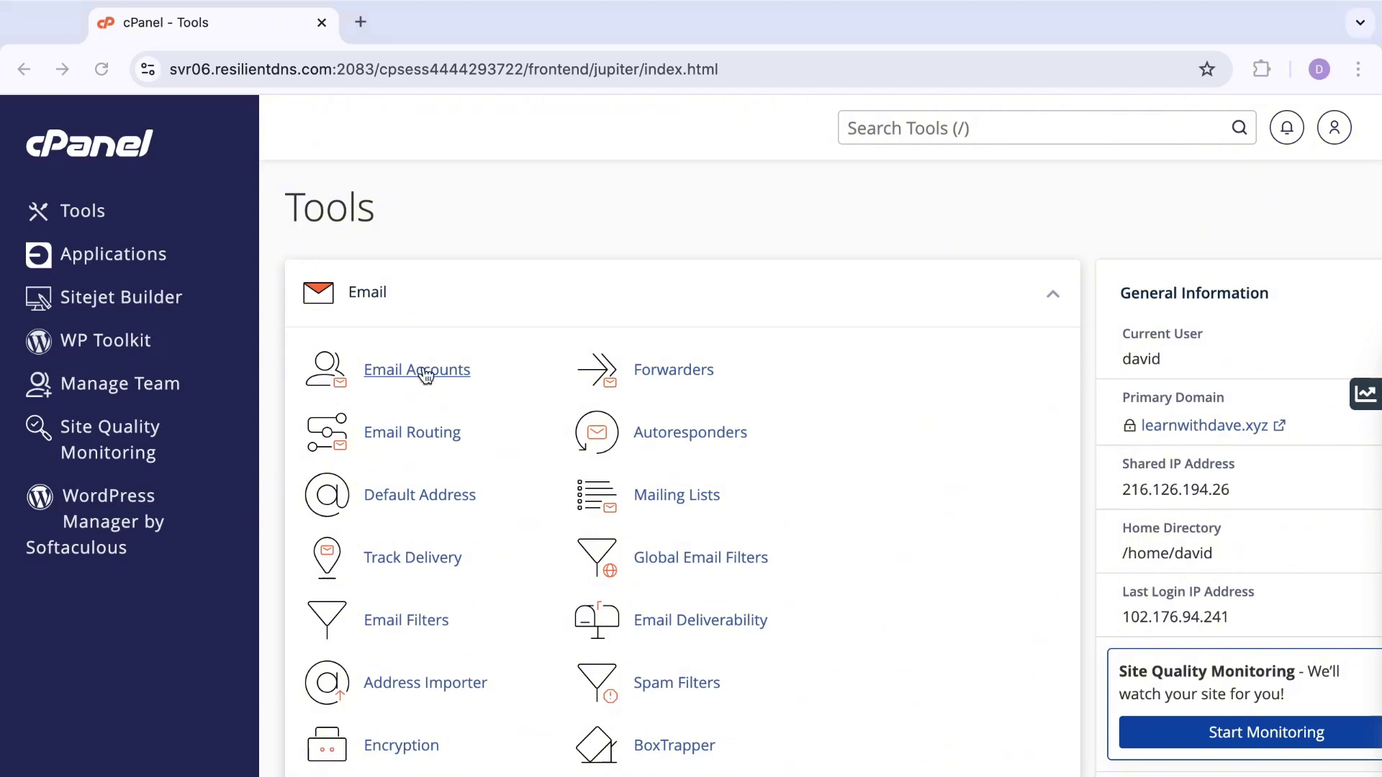
Step: Open Email Accounts to review the four learnwithdave.xyz mailboxes and their storage use
click(425, 371)
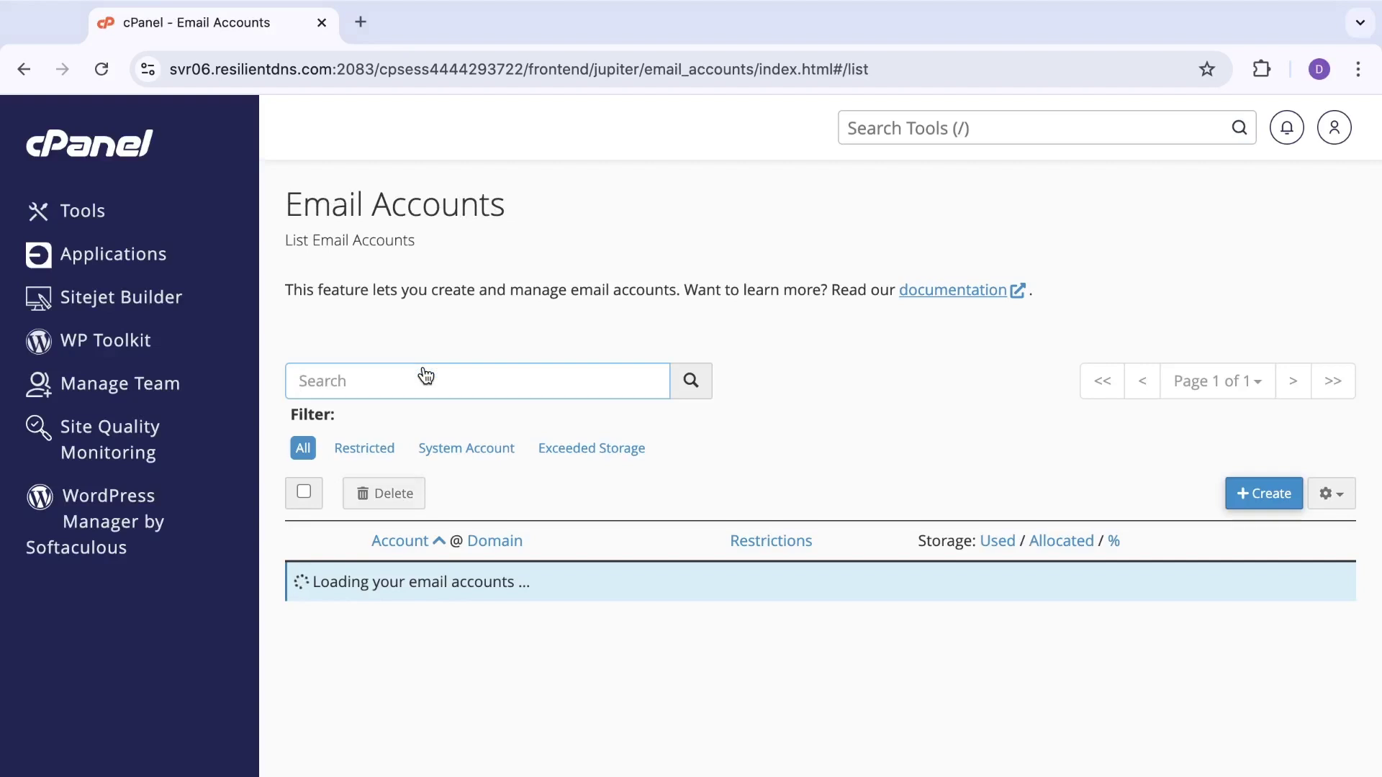
scroll(564, 507, down, 1)
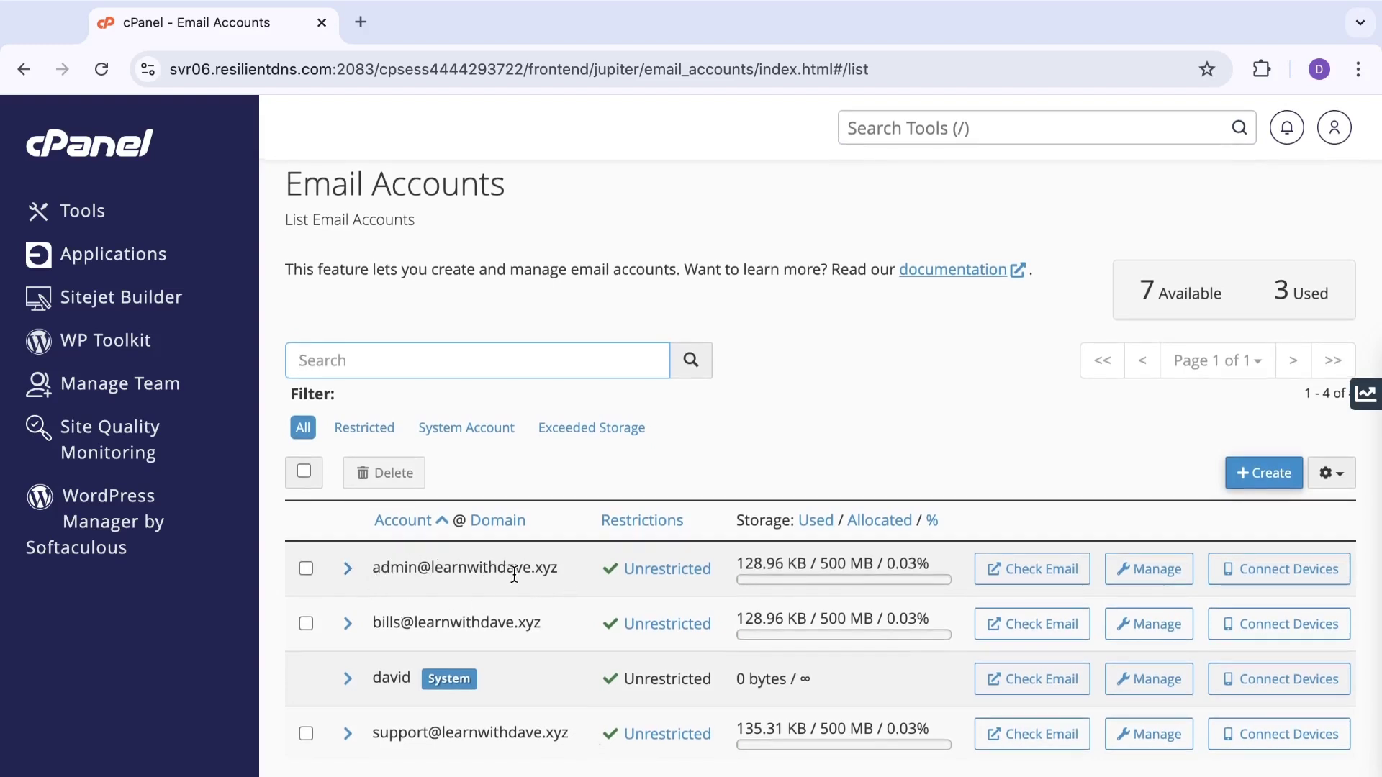
Step: Launch Roundcube for the billing mailbox, accepting the consent notice, to view its two-message inbox
click(1061, 631)
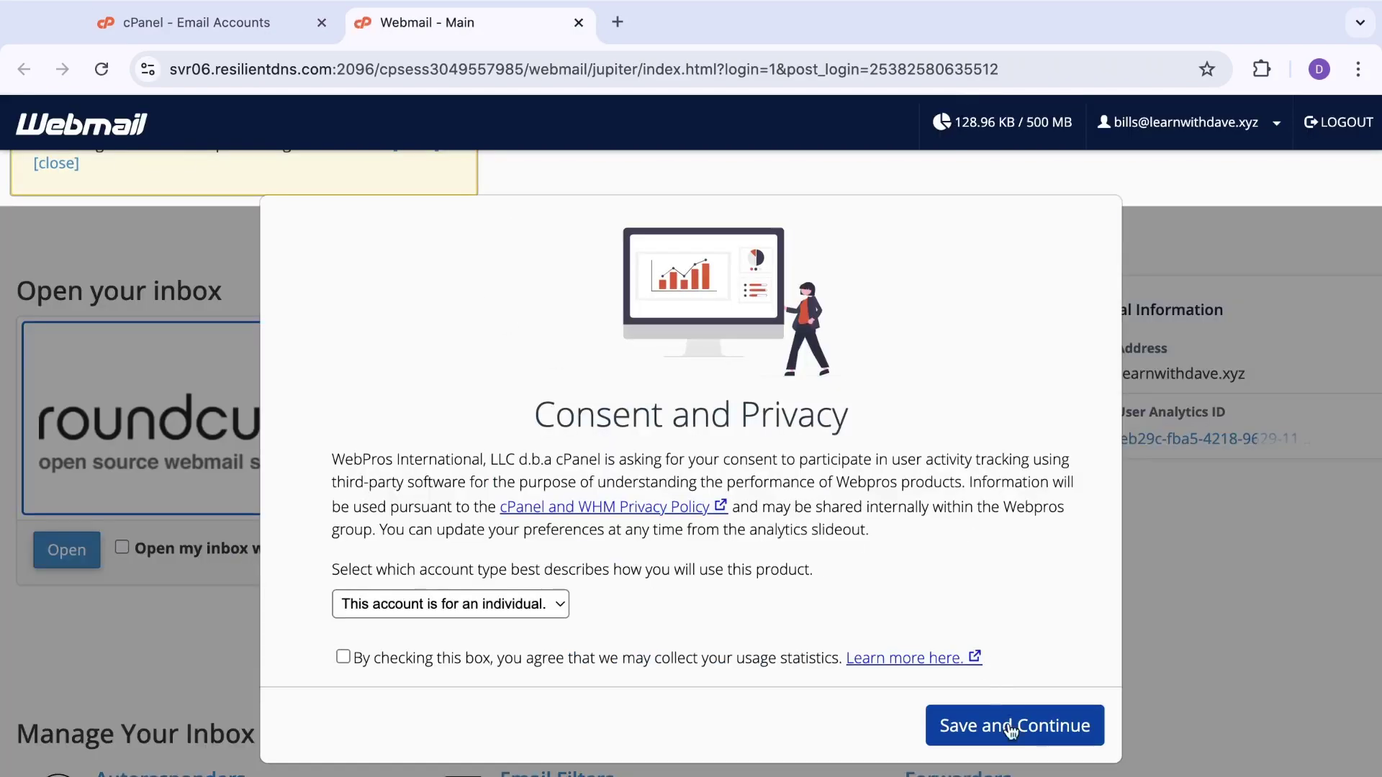
click(1024, 726)
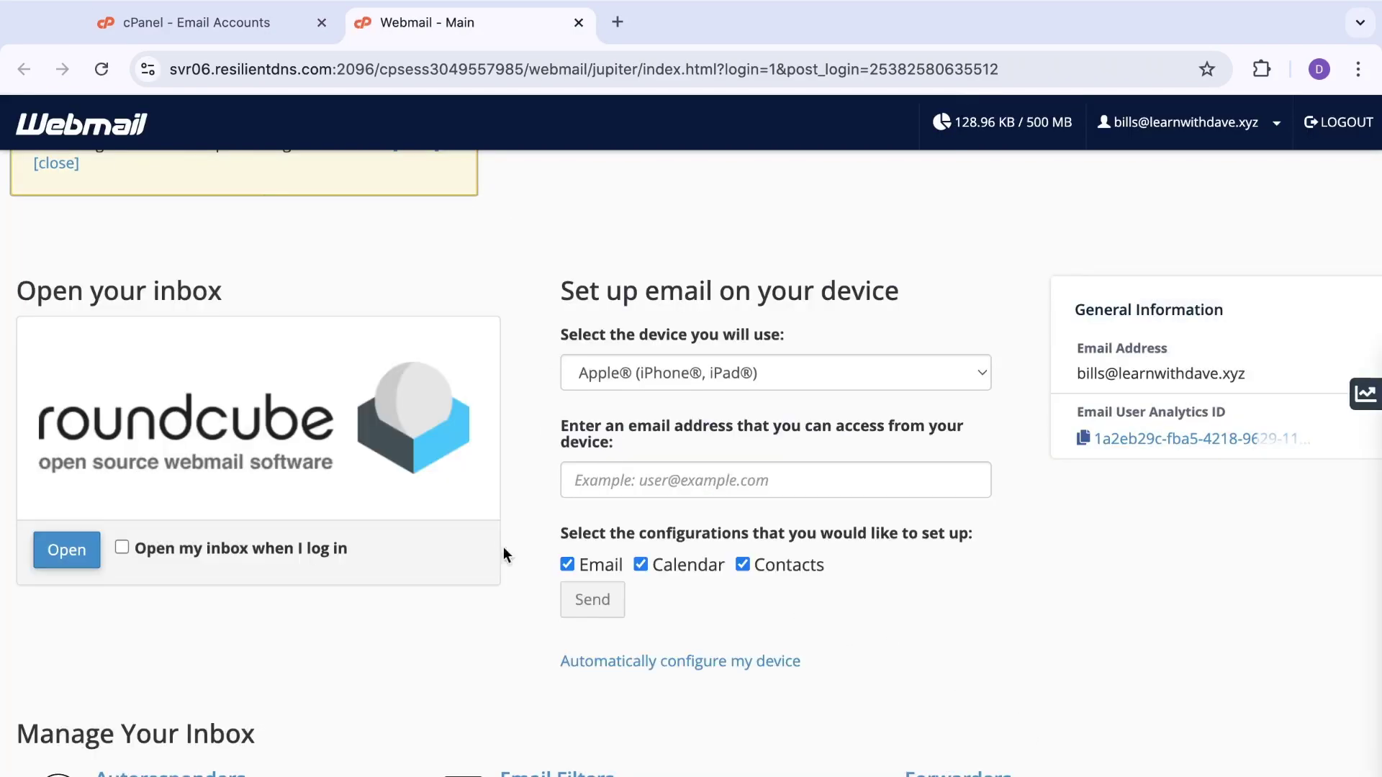
click(64, 548)
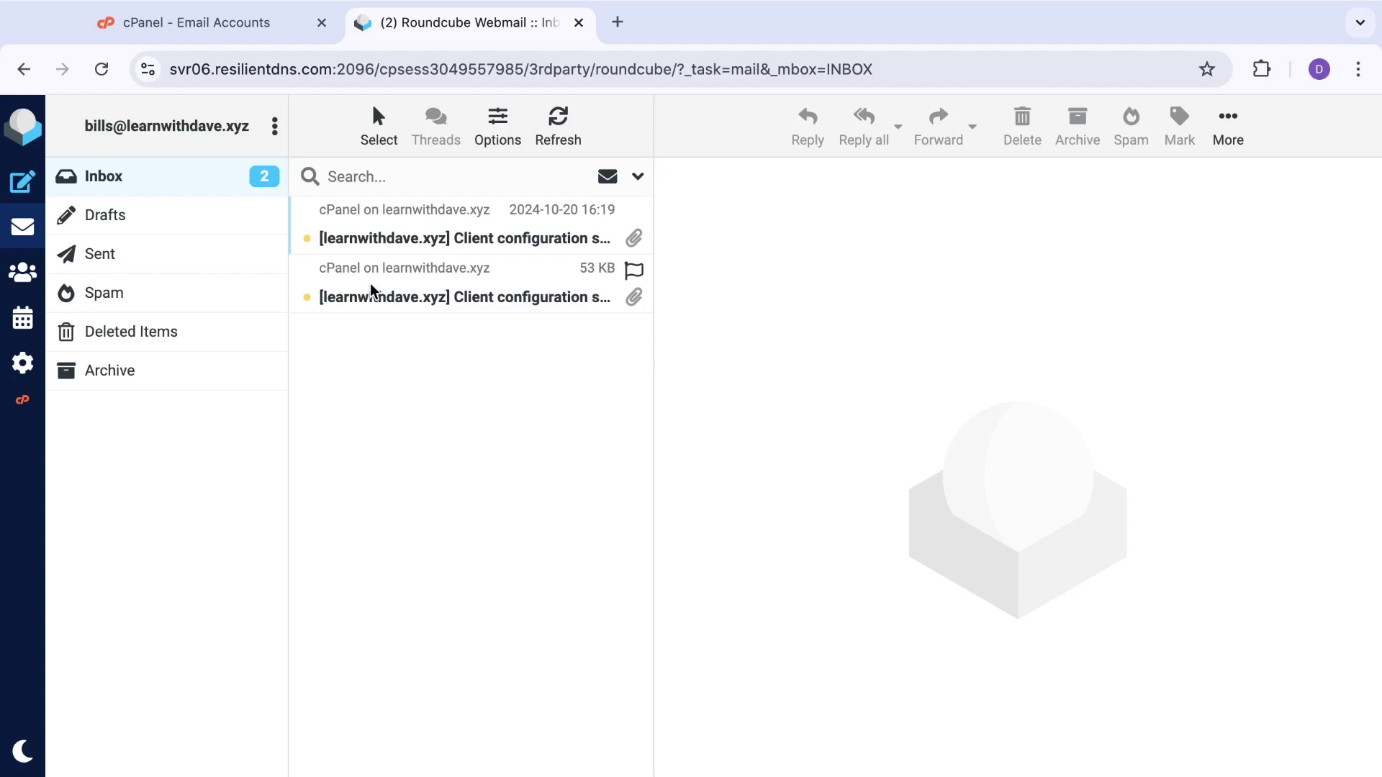
Step: Return to cPanel's Email Accounts list and open the Create an Email Account form
click(242, 33)
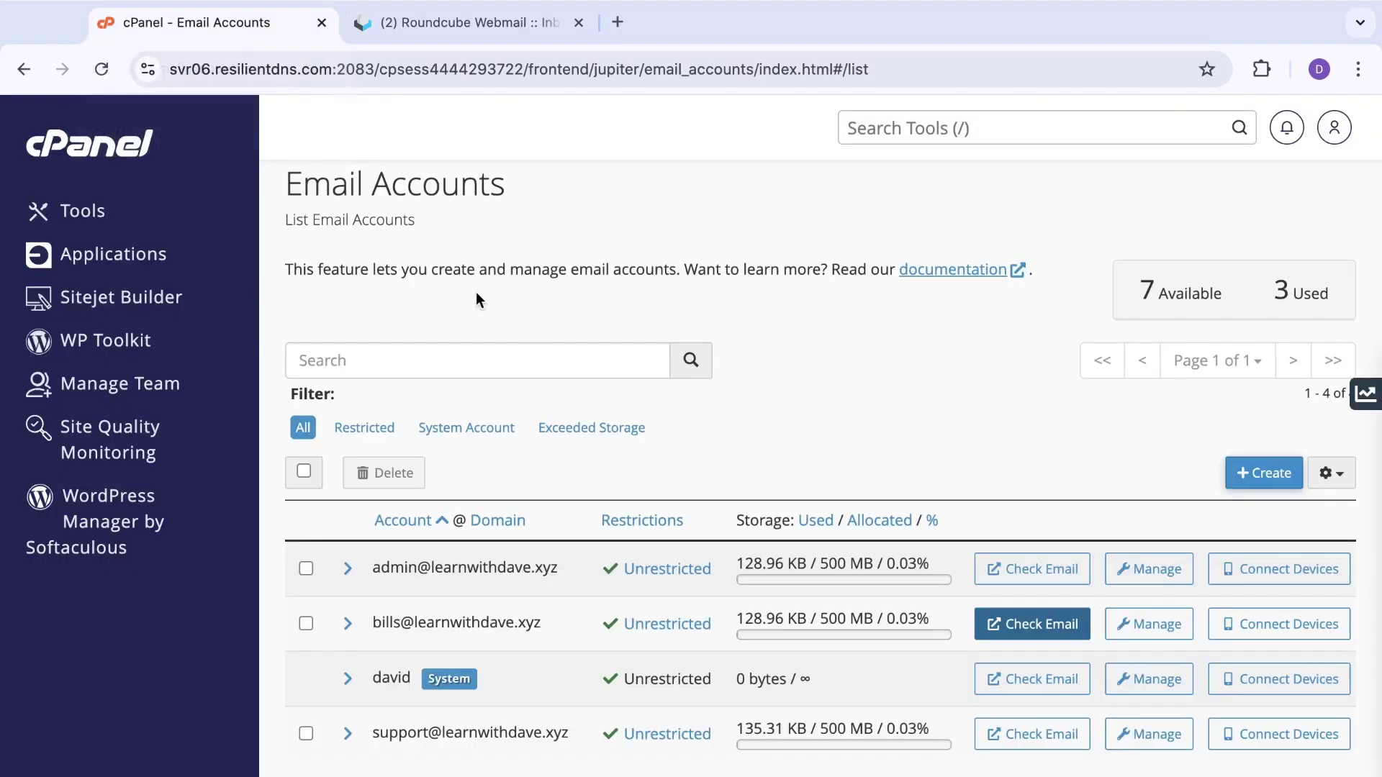
click(122, 160)
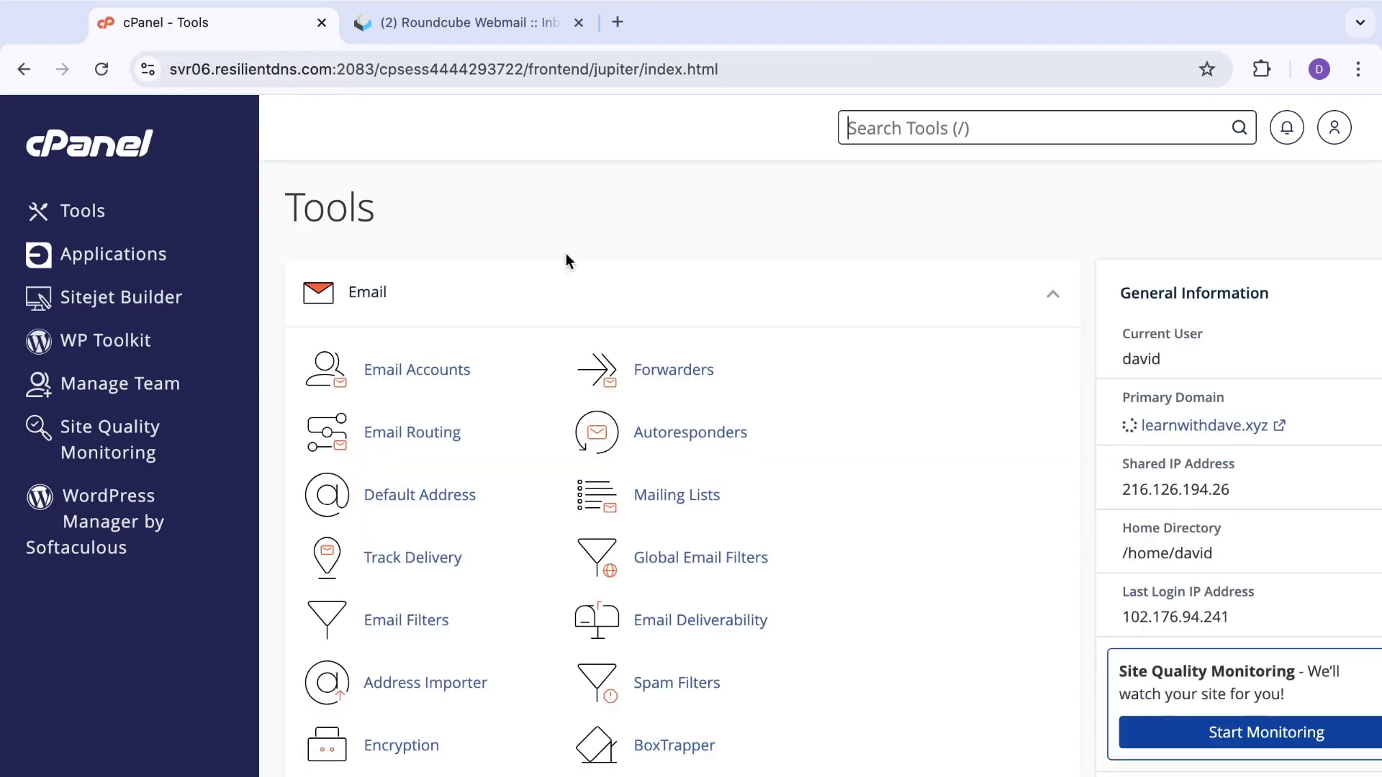
click(434, 374)
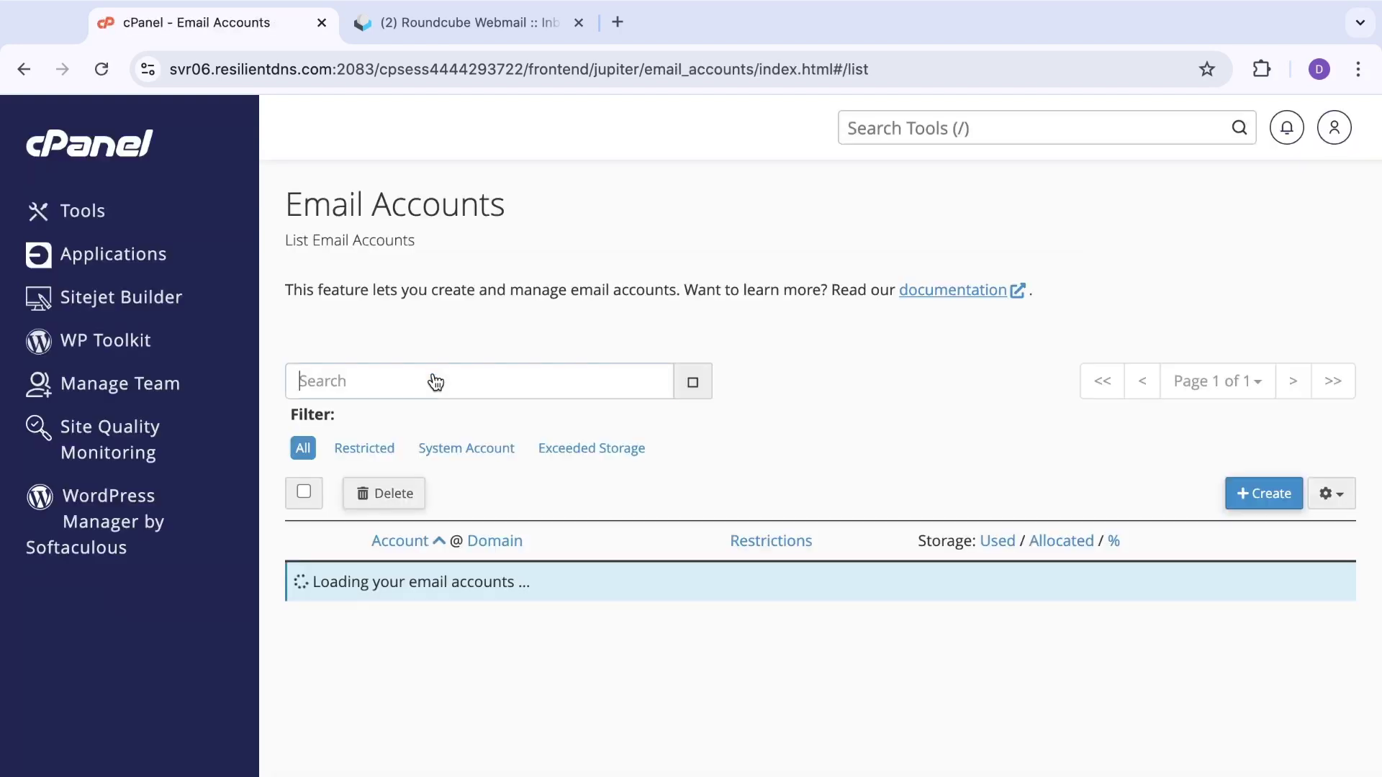
scroll(686, 463, down, 1)
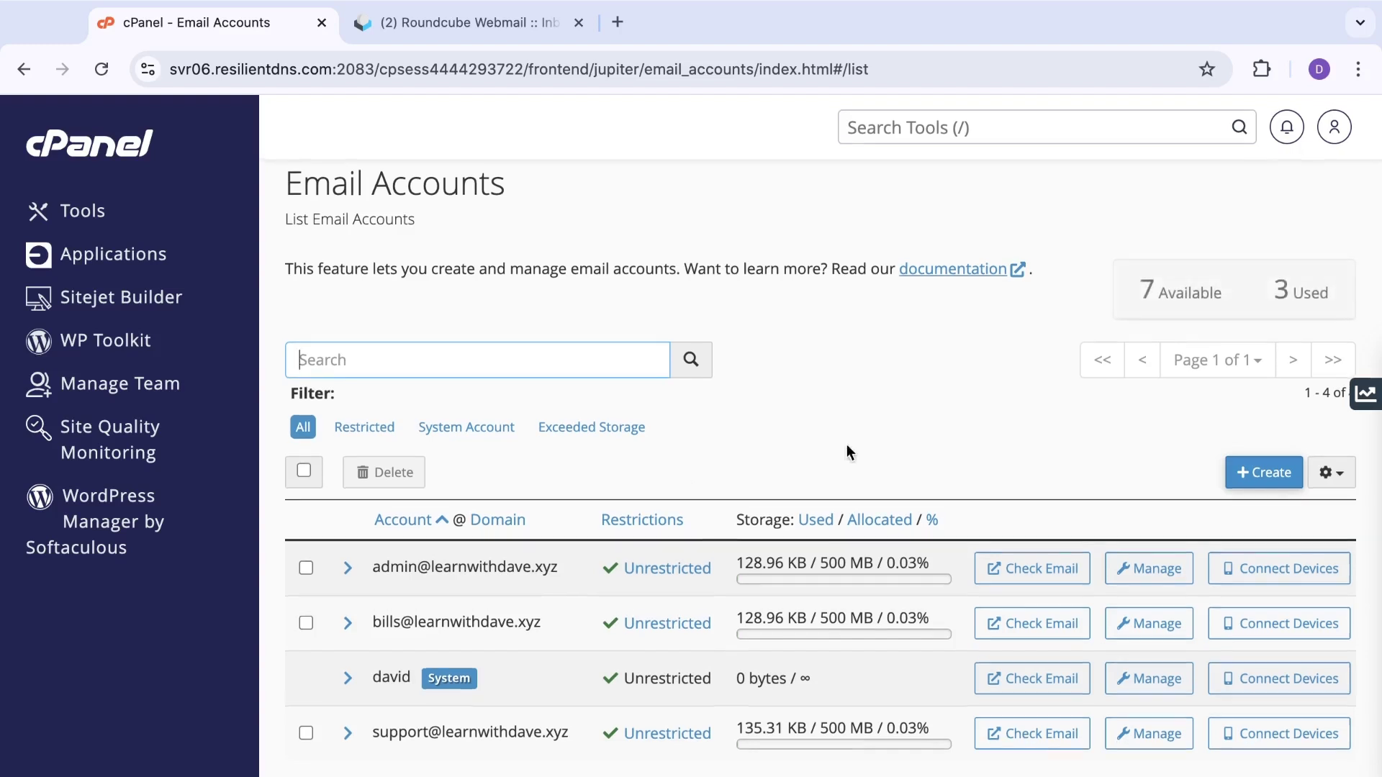
click(1265, 475)
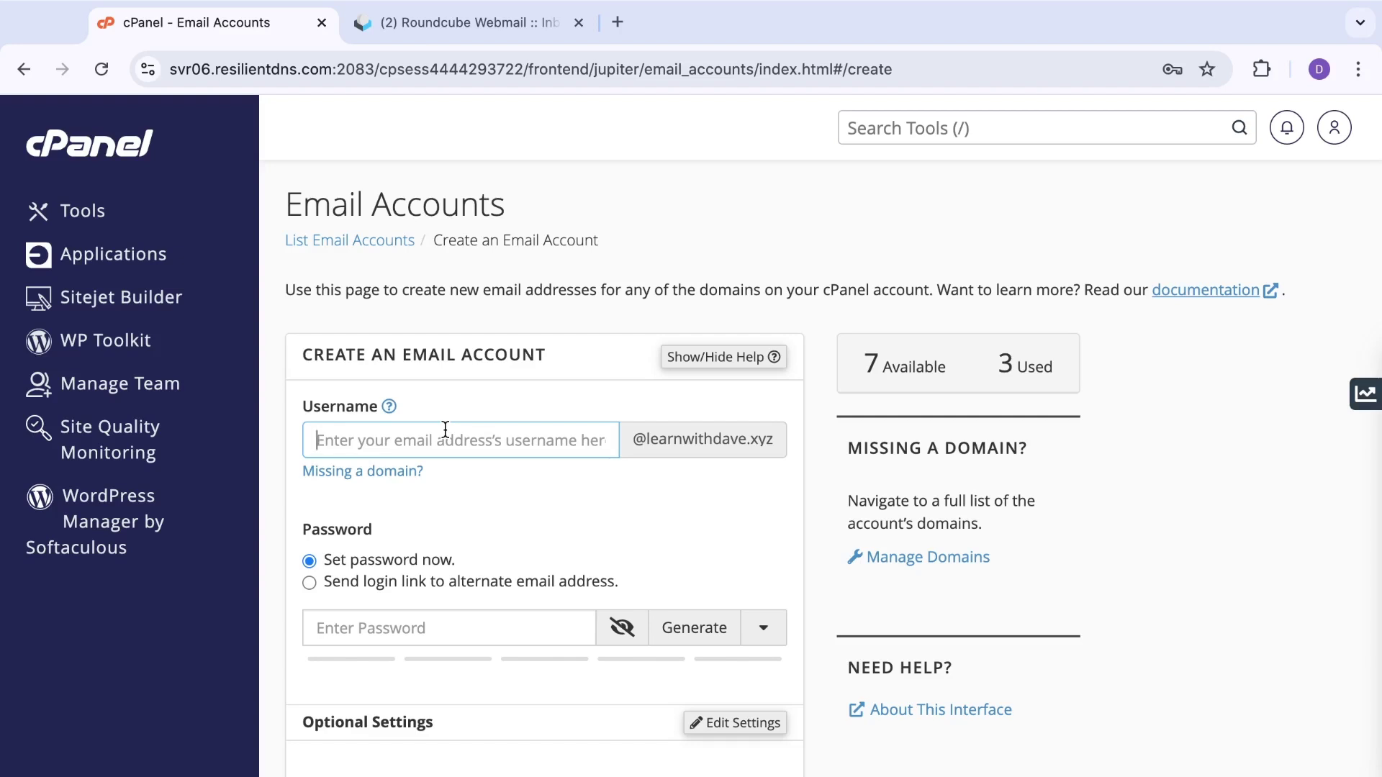
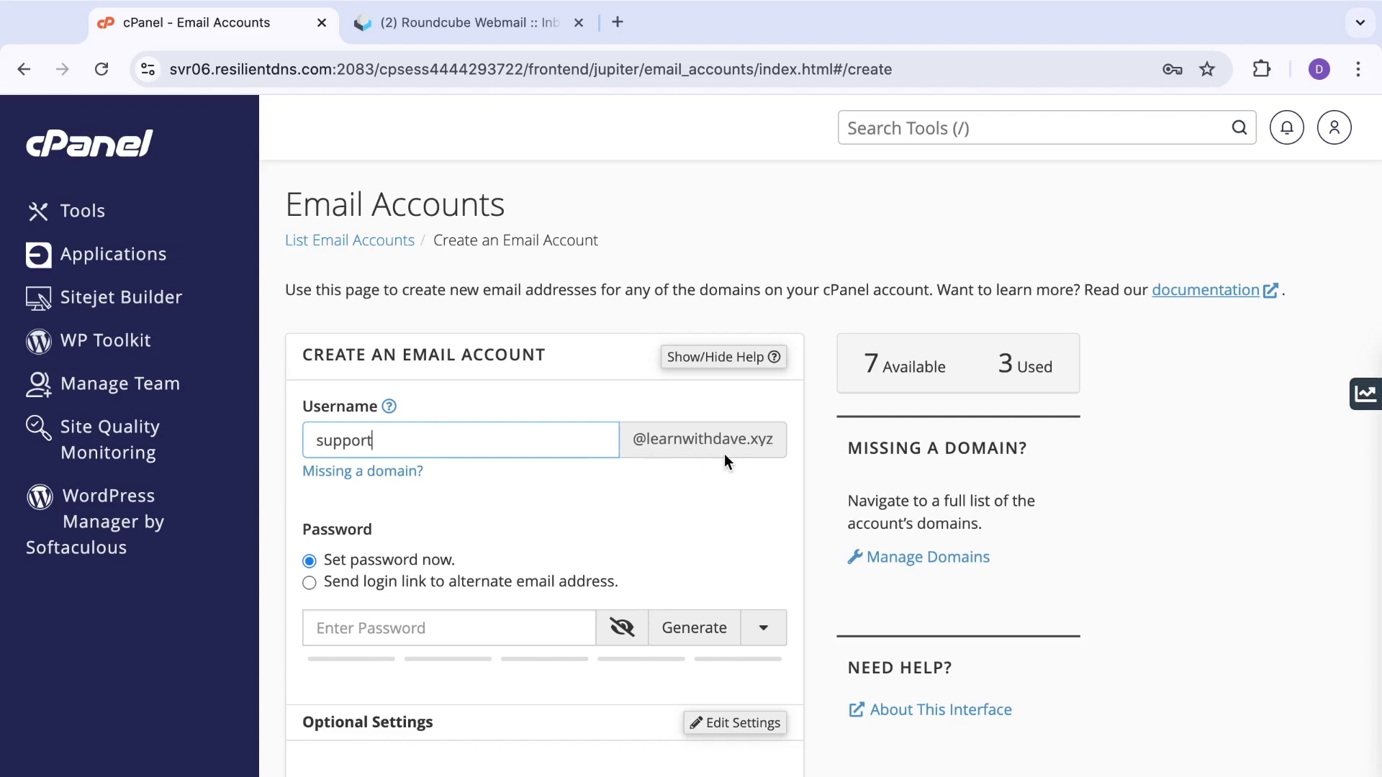
Step: Enter username 'support' and generate a strong random password
click(679, 629)
click(679, 628)
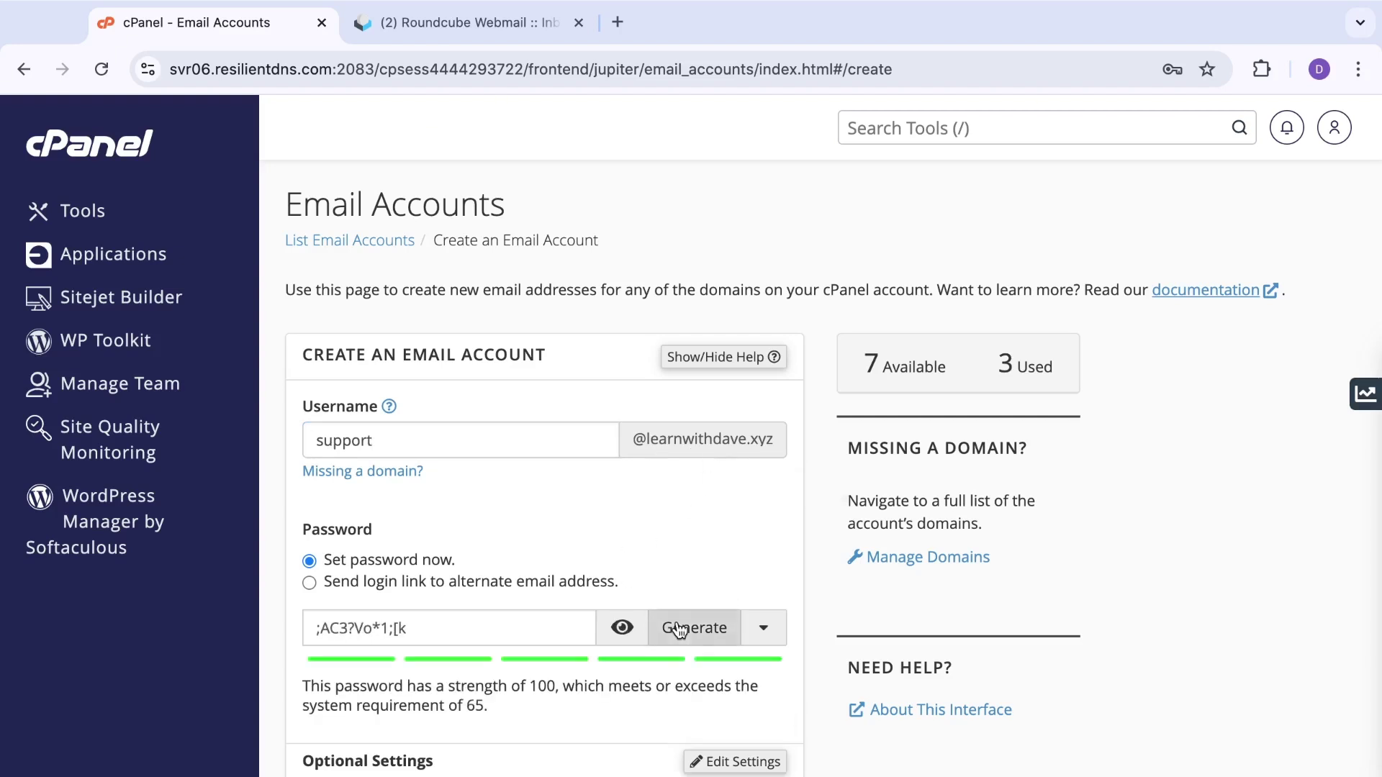
click(679, 629)
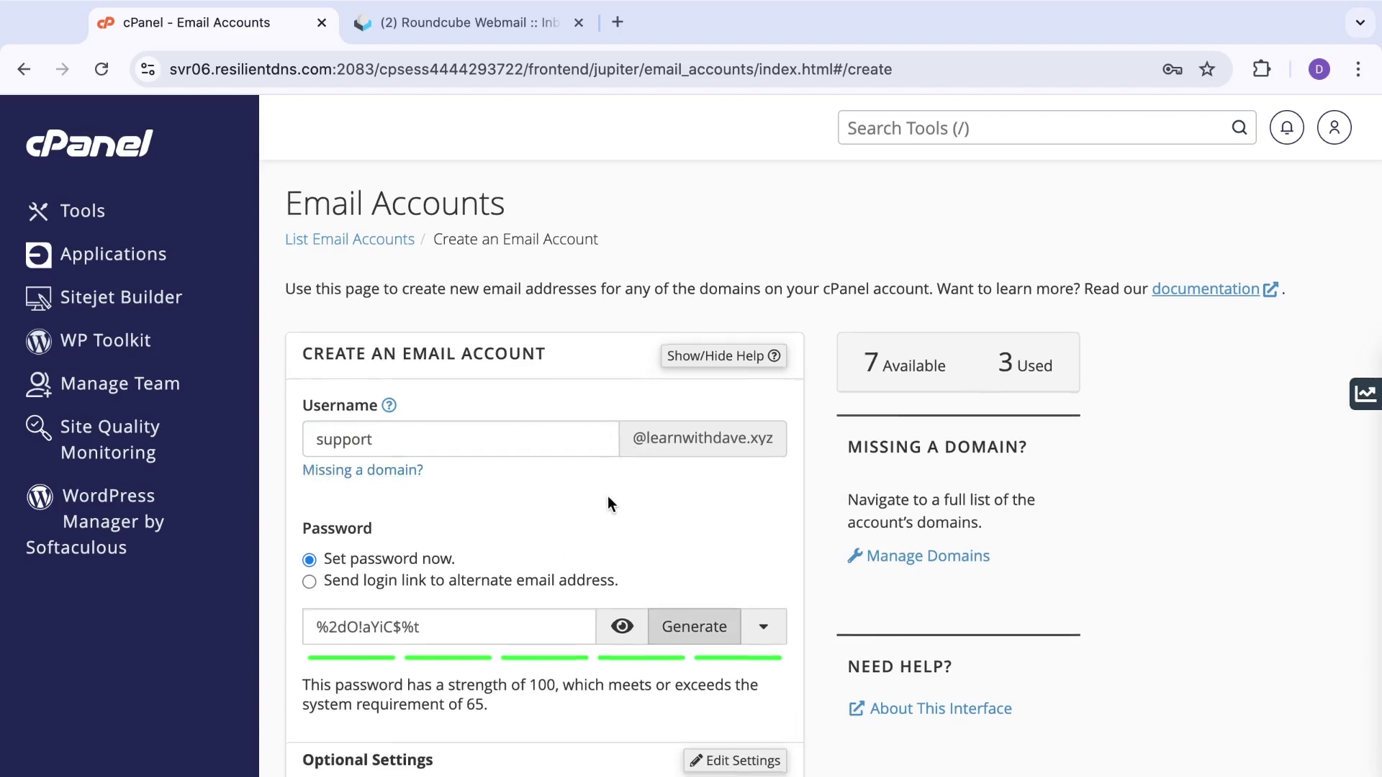
Step: Review the rest of the form, then leave for the Tools home without creating the account
scroll(608, 497, down, 2)
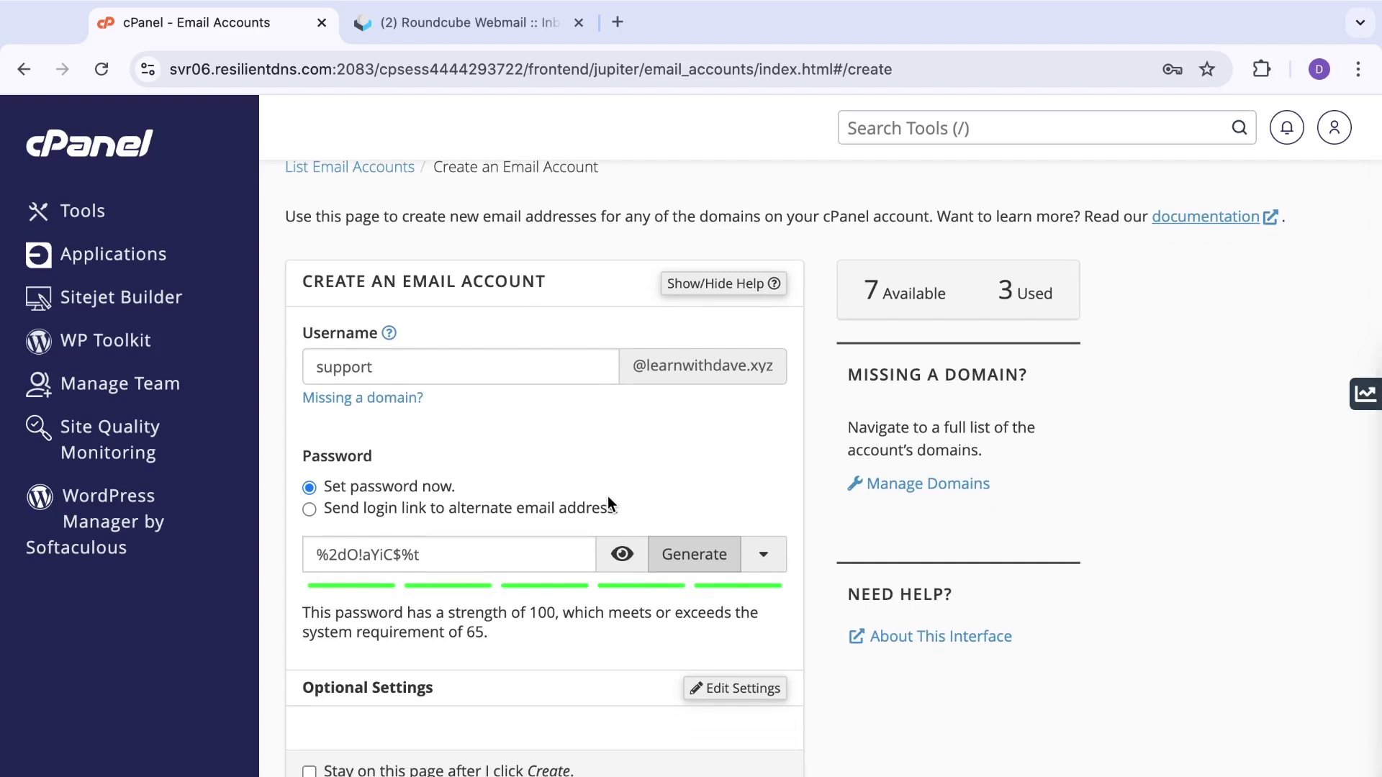
scroll(608, 495, down, 1)
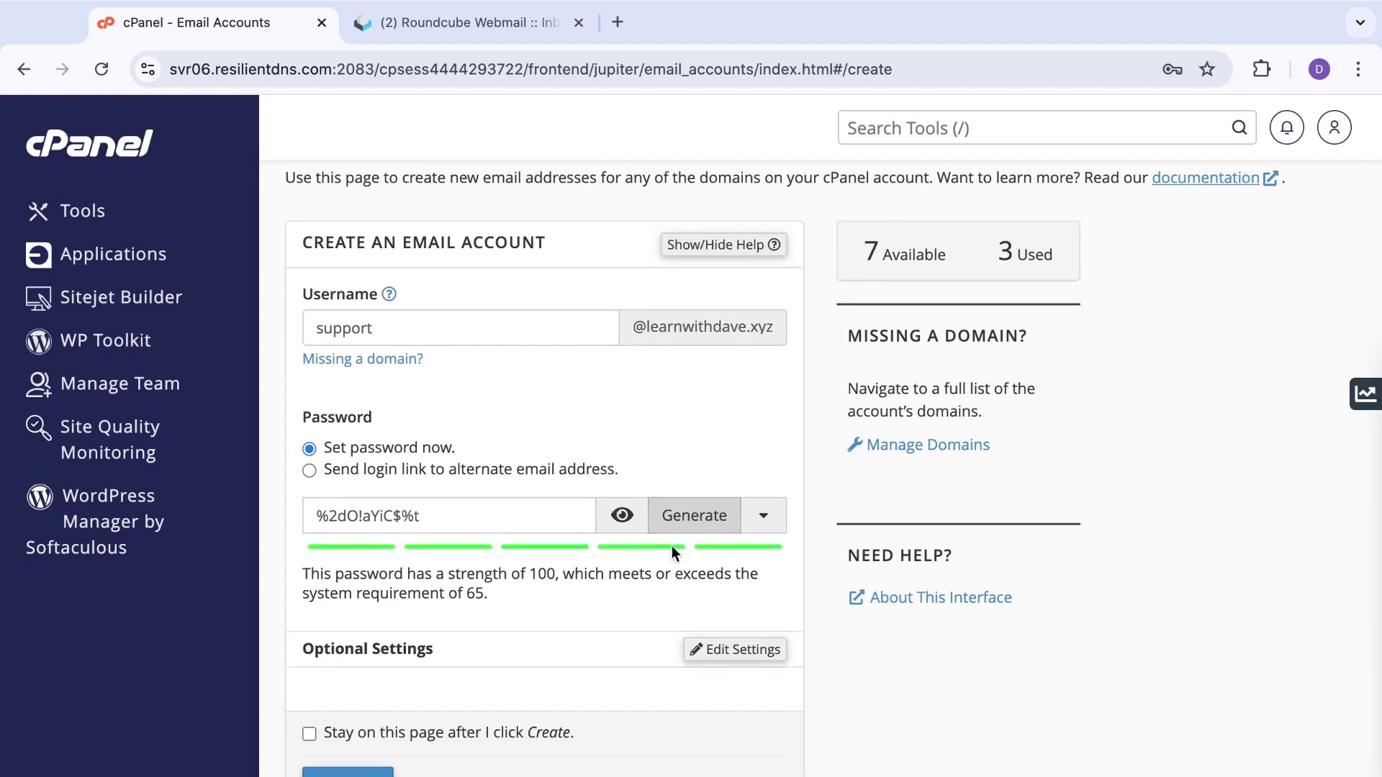
scroll(630, 607, down, 1)
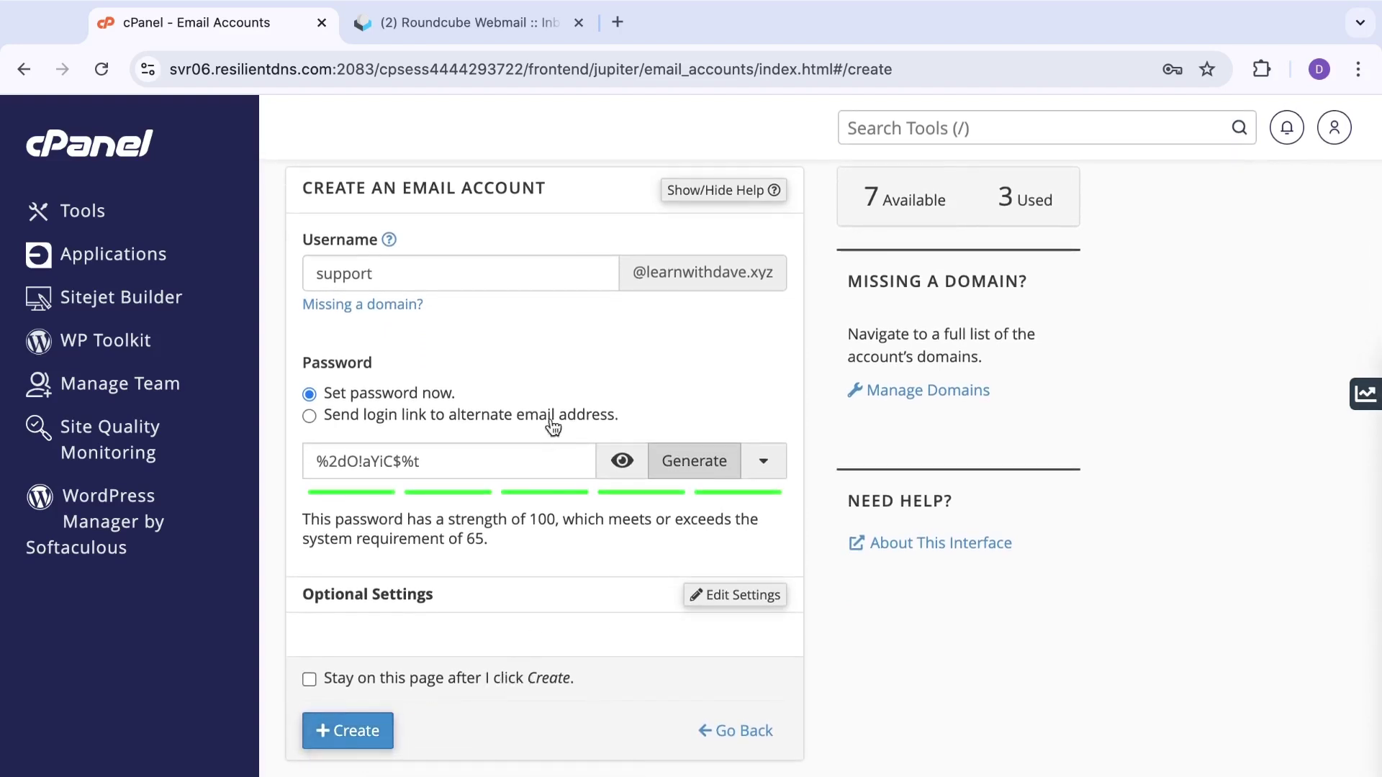
scroll(559, 414, up, 2)
scroll(559, 413, up, 1)
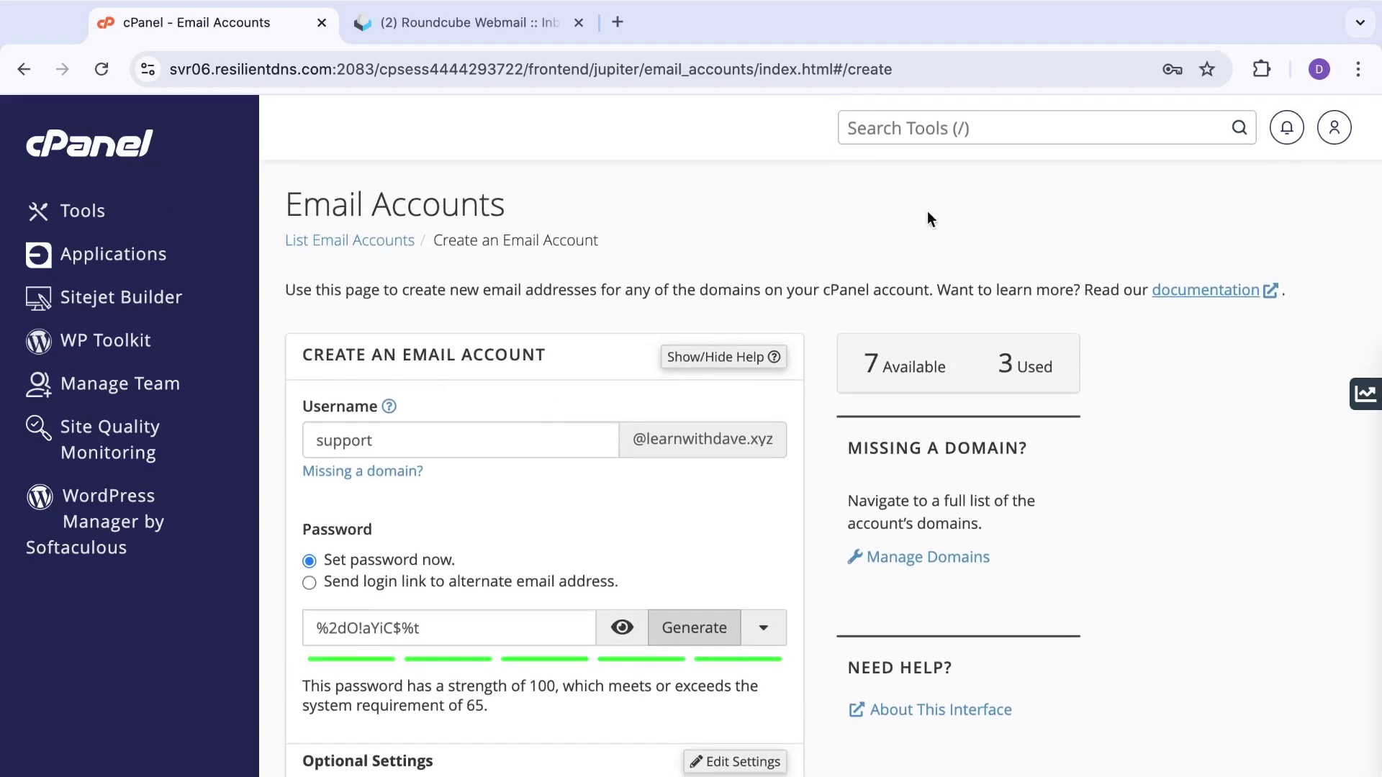
scroll(635, 256, down, 4)
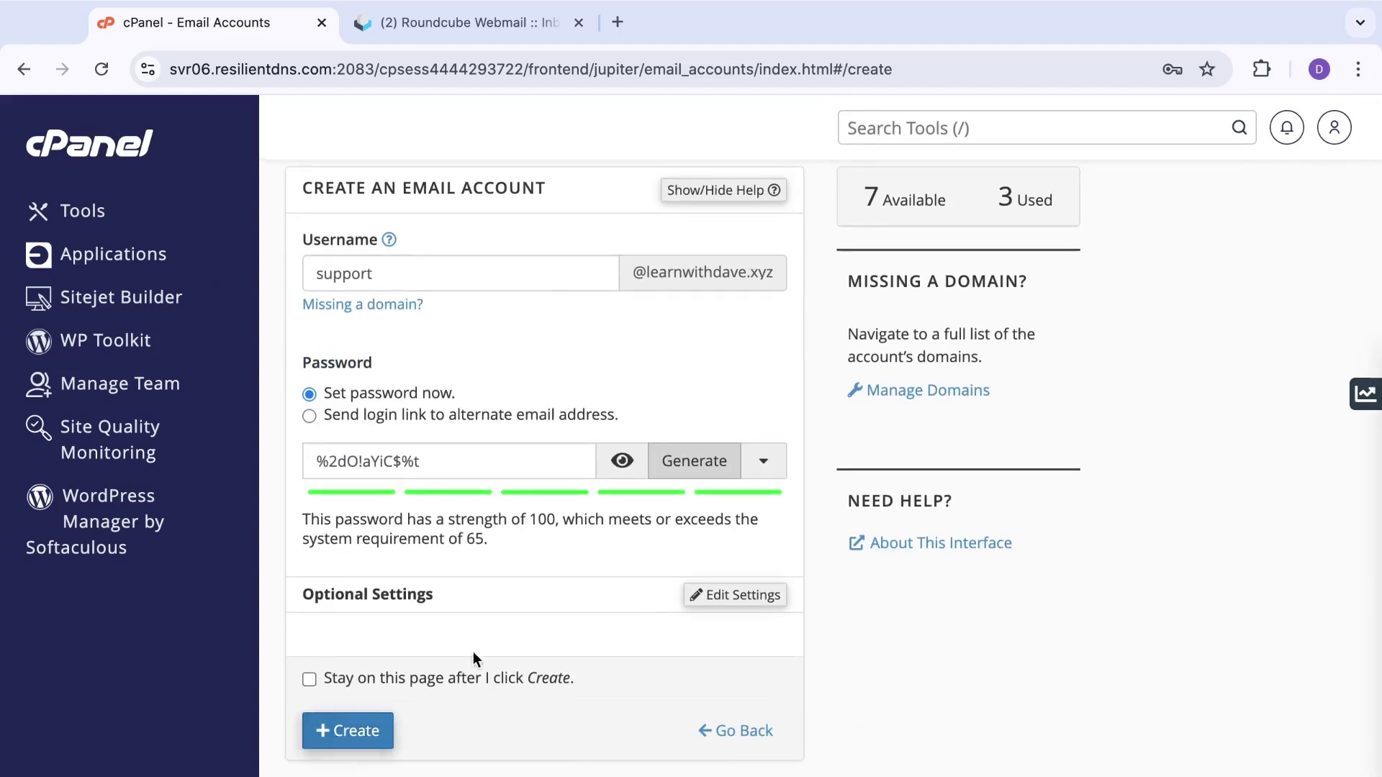
scroll(516, 635, up, 2)
scroll(516, 635, up, 1)
click(102, 155)
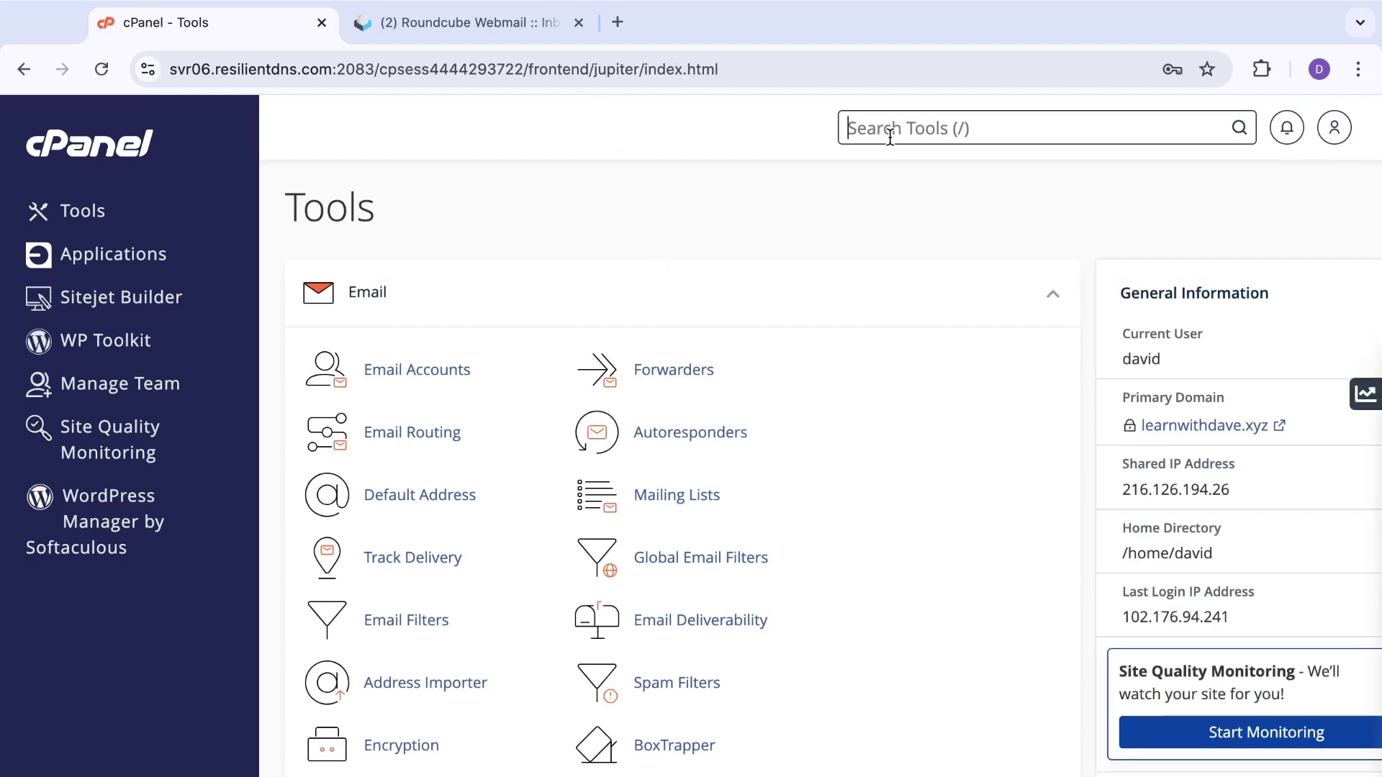
Step: Search the cPanel tools for 'forwarders', correcting the typo, then dismiss the results
text(forwa)
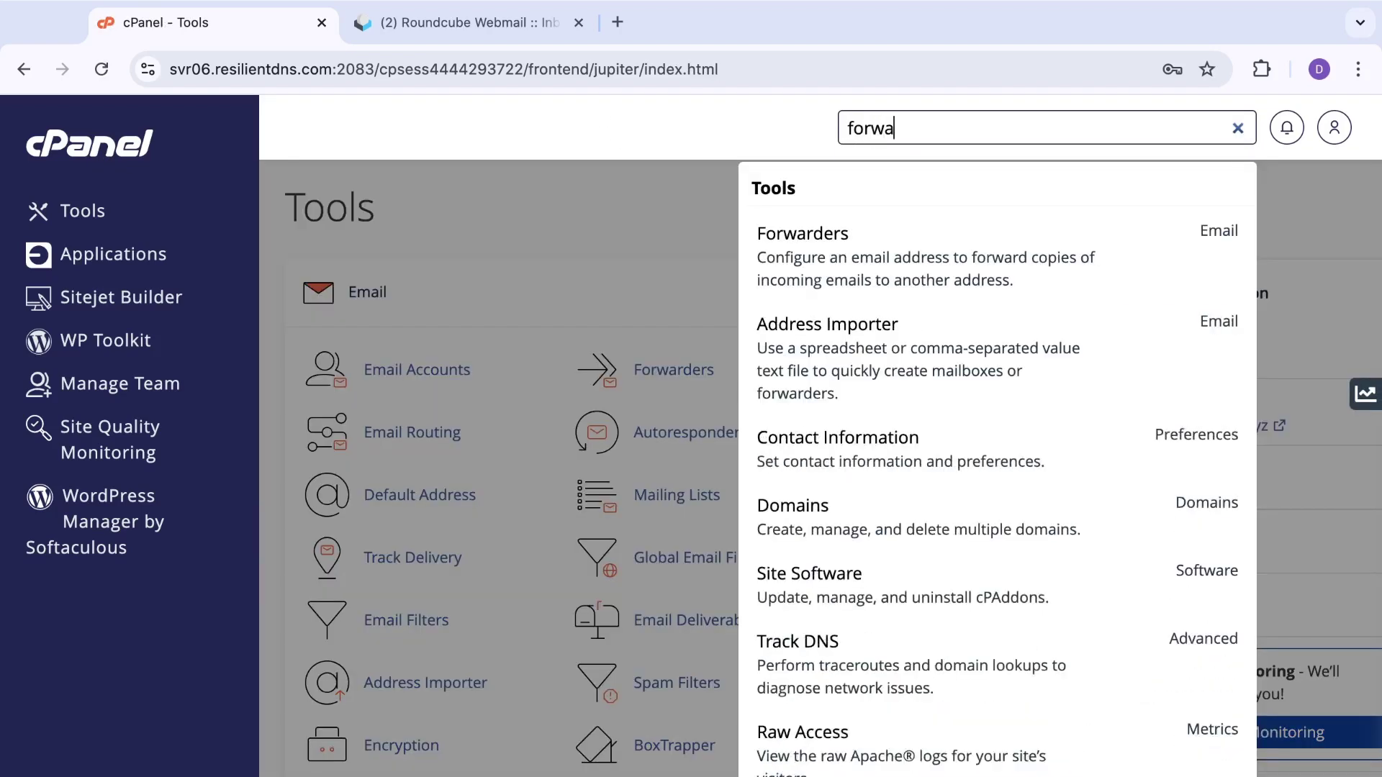
text(reders)
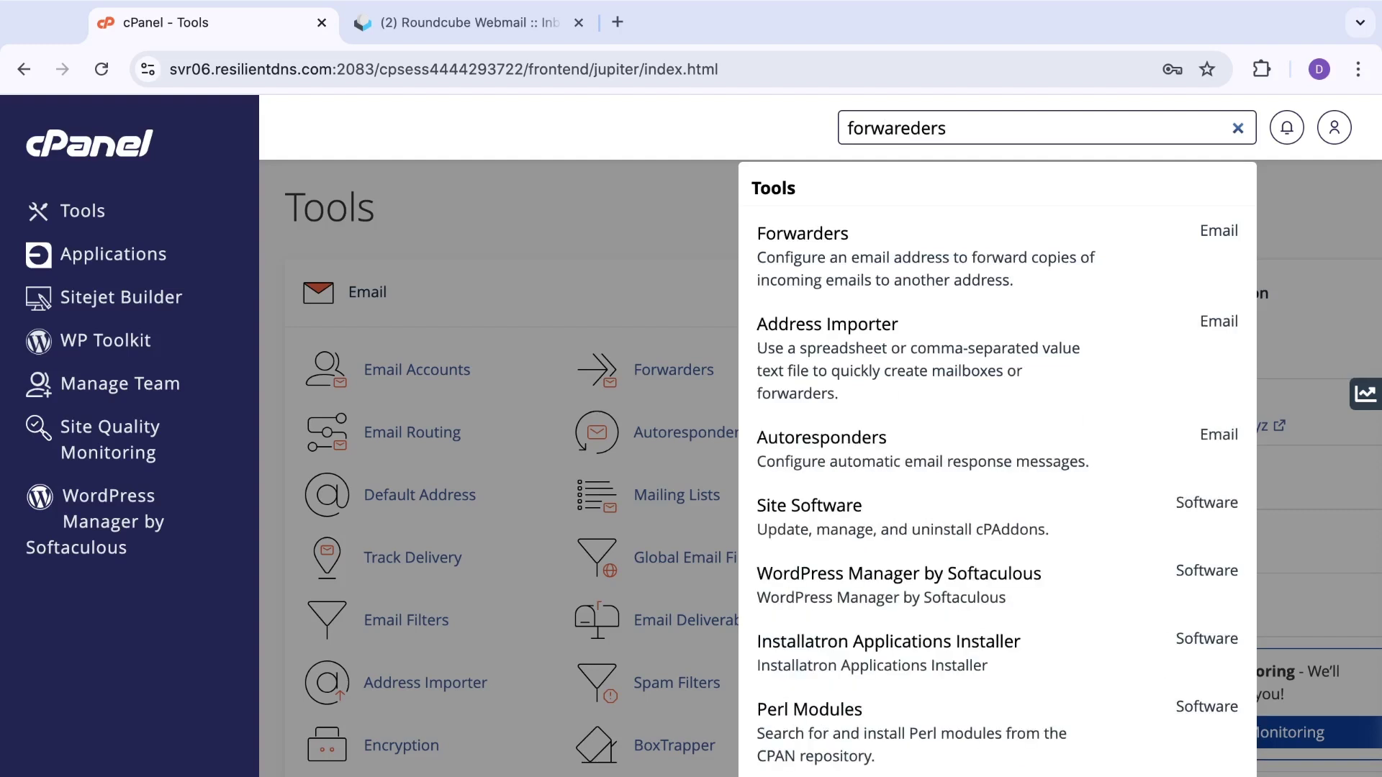
click(917, 127)
key(BackSpace)
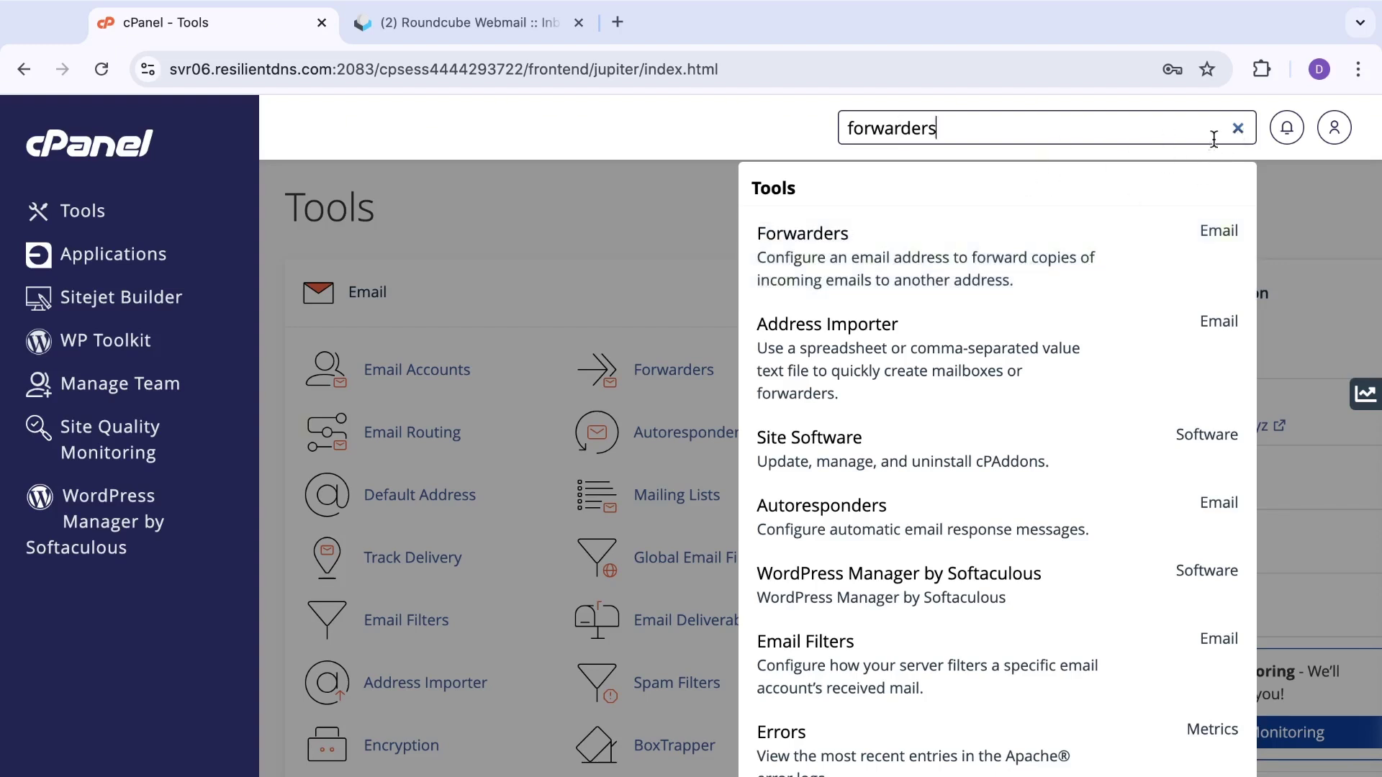
click(622, 219)
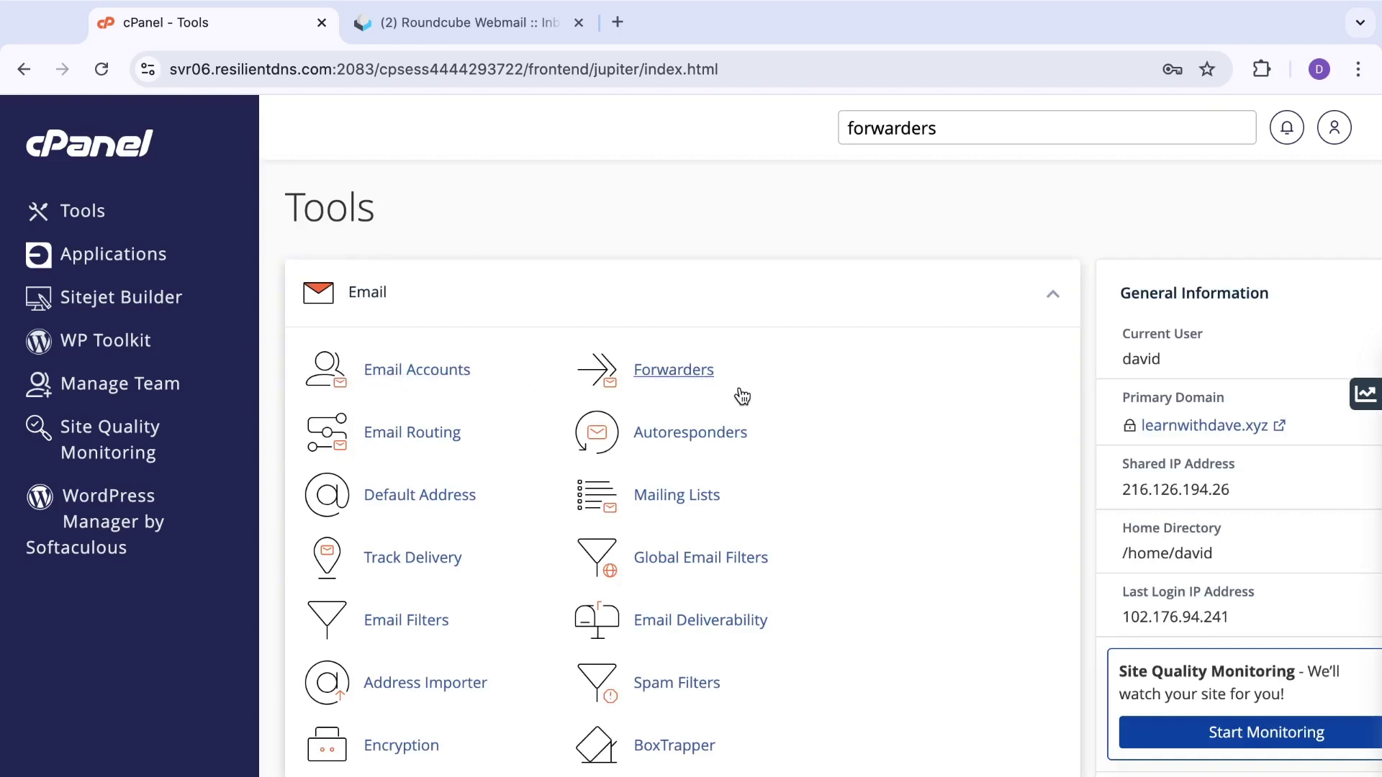
Step: Open the Forwarders page, which lists no forwarders for the domain yet
scroll(401, 494, down, 5)
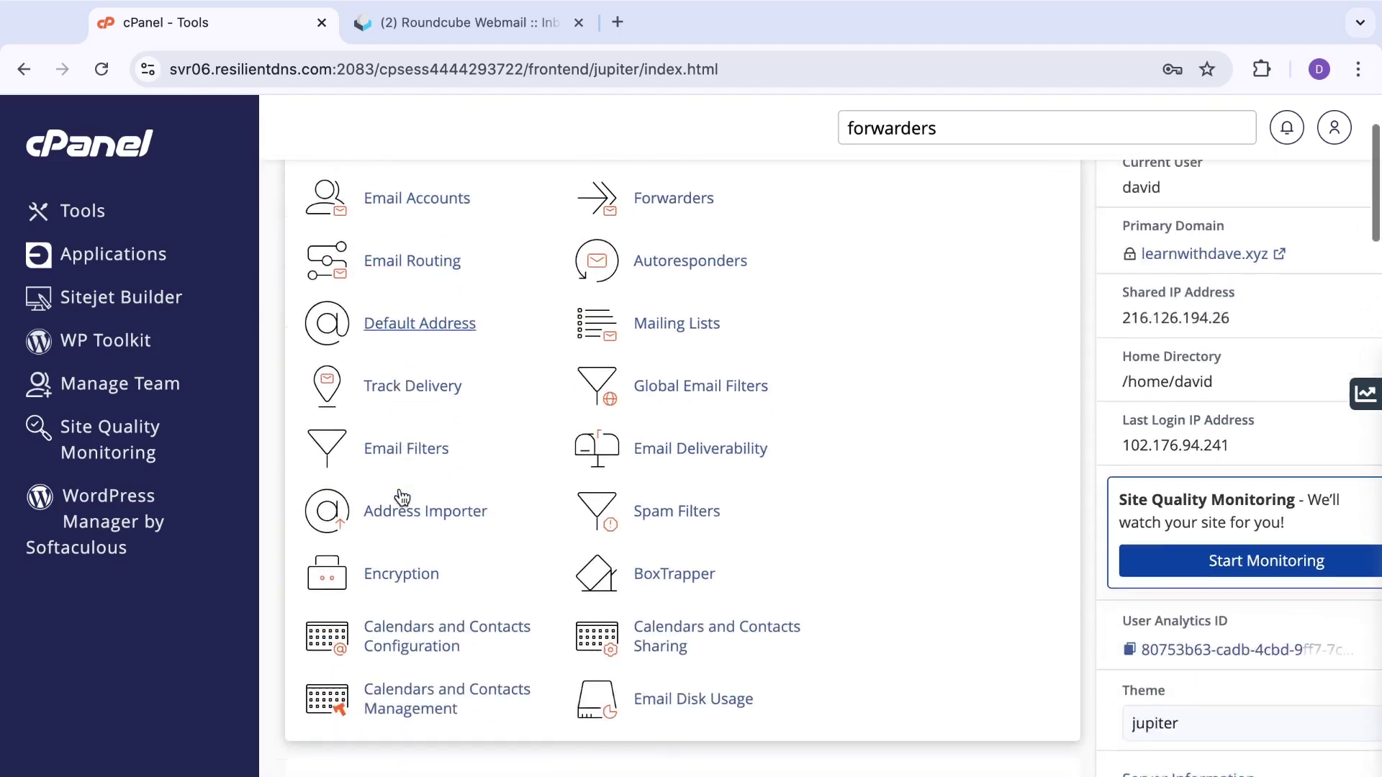
scroll(401, 496, up, 4)
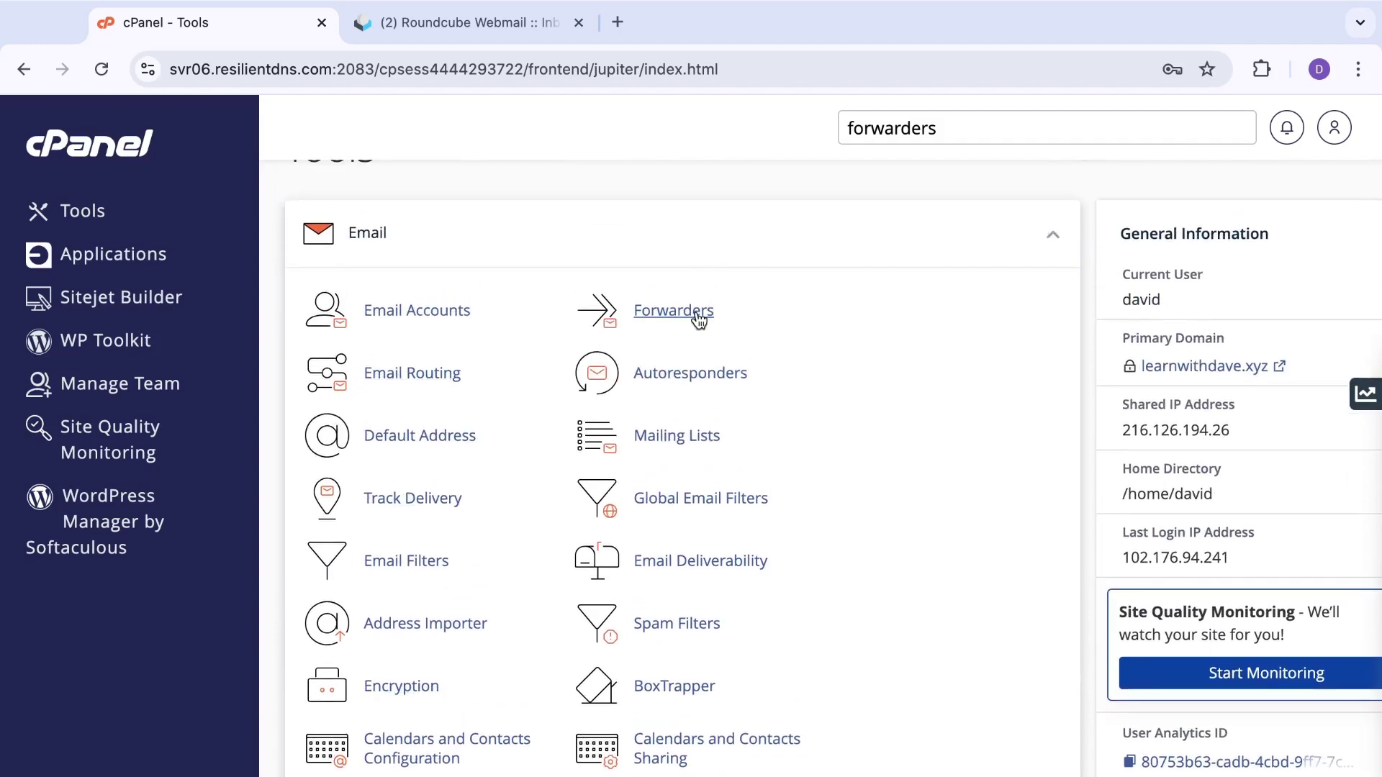
click(698, 319)
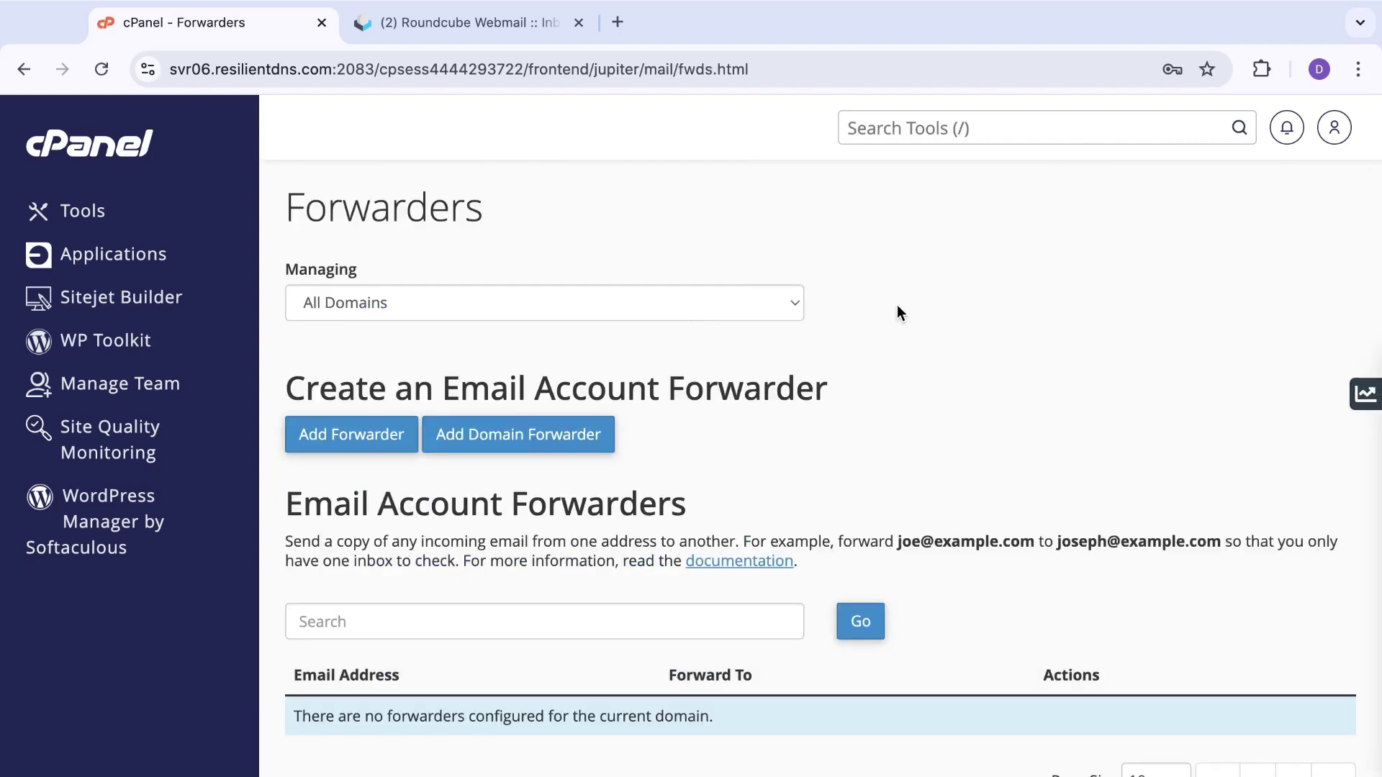
scroll(897, 313, down, 1)
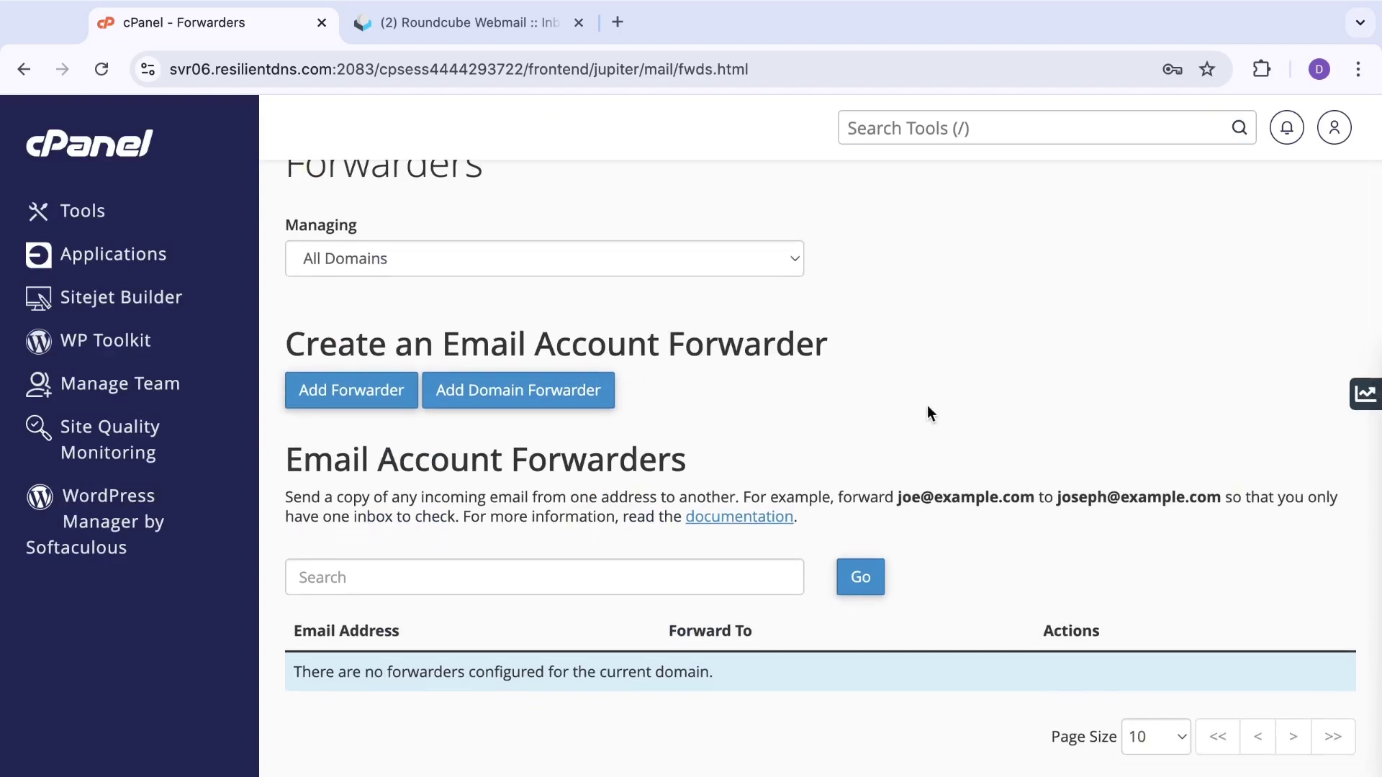
scroll(927, 404, down, 2)
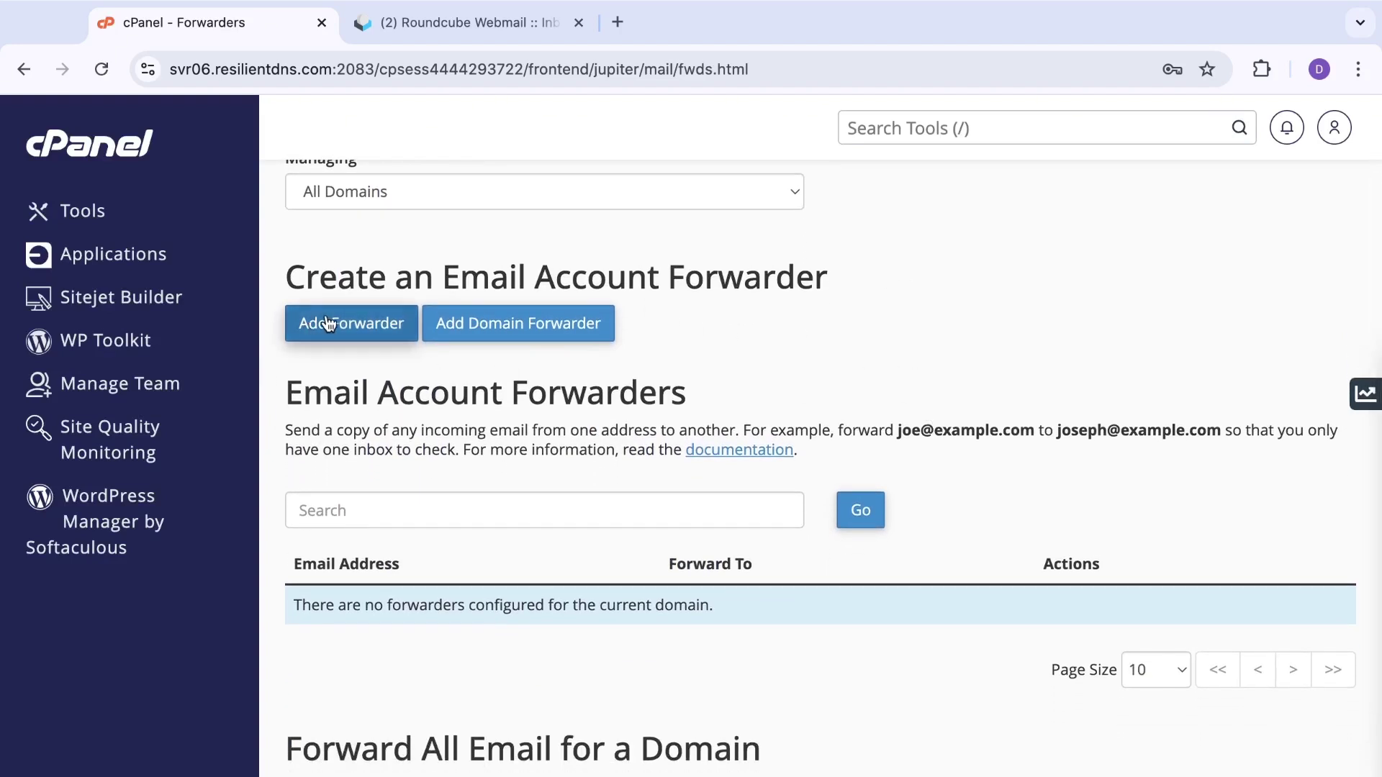
click(338, 325)
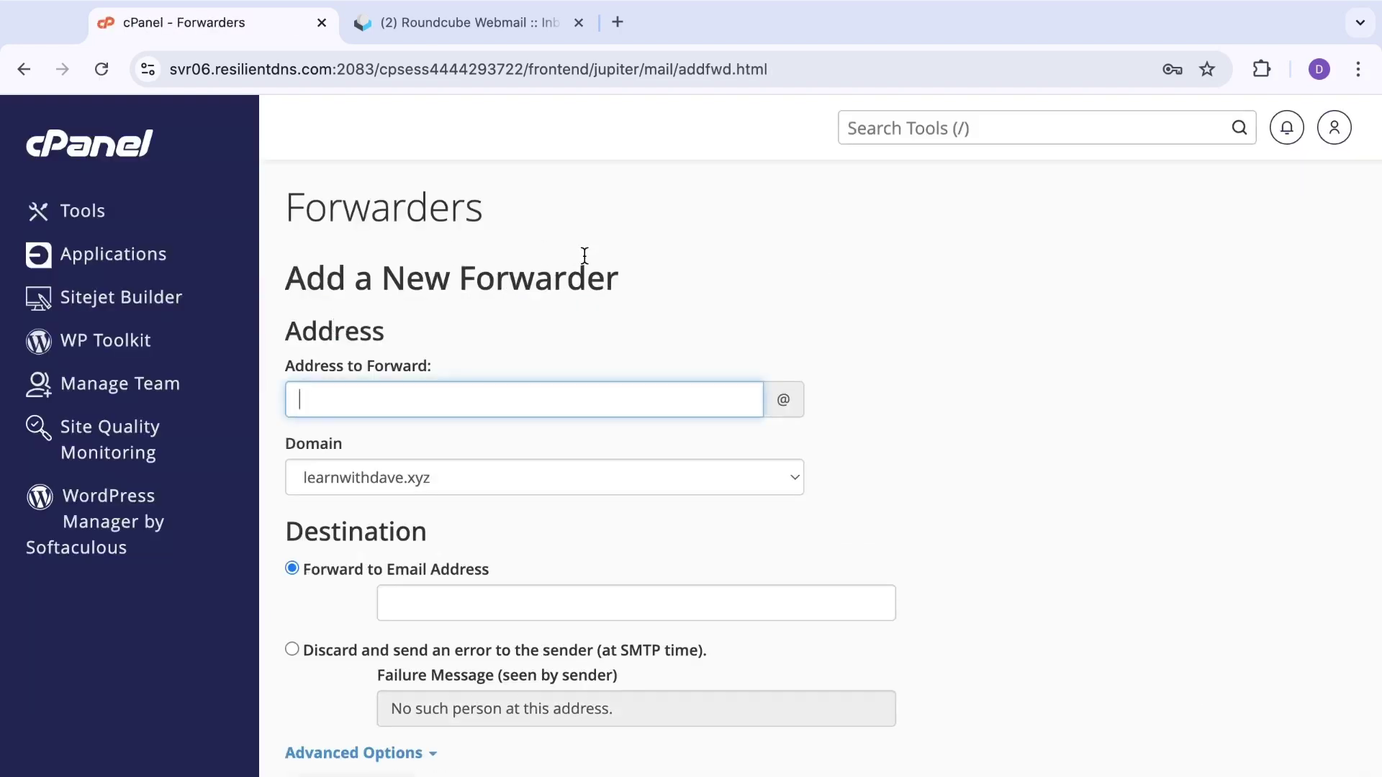
scroll(583, 258, down, 1)
scroll(584, 256, up, 1)
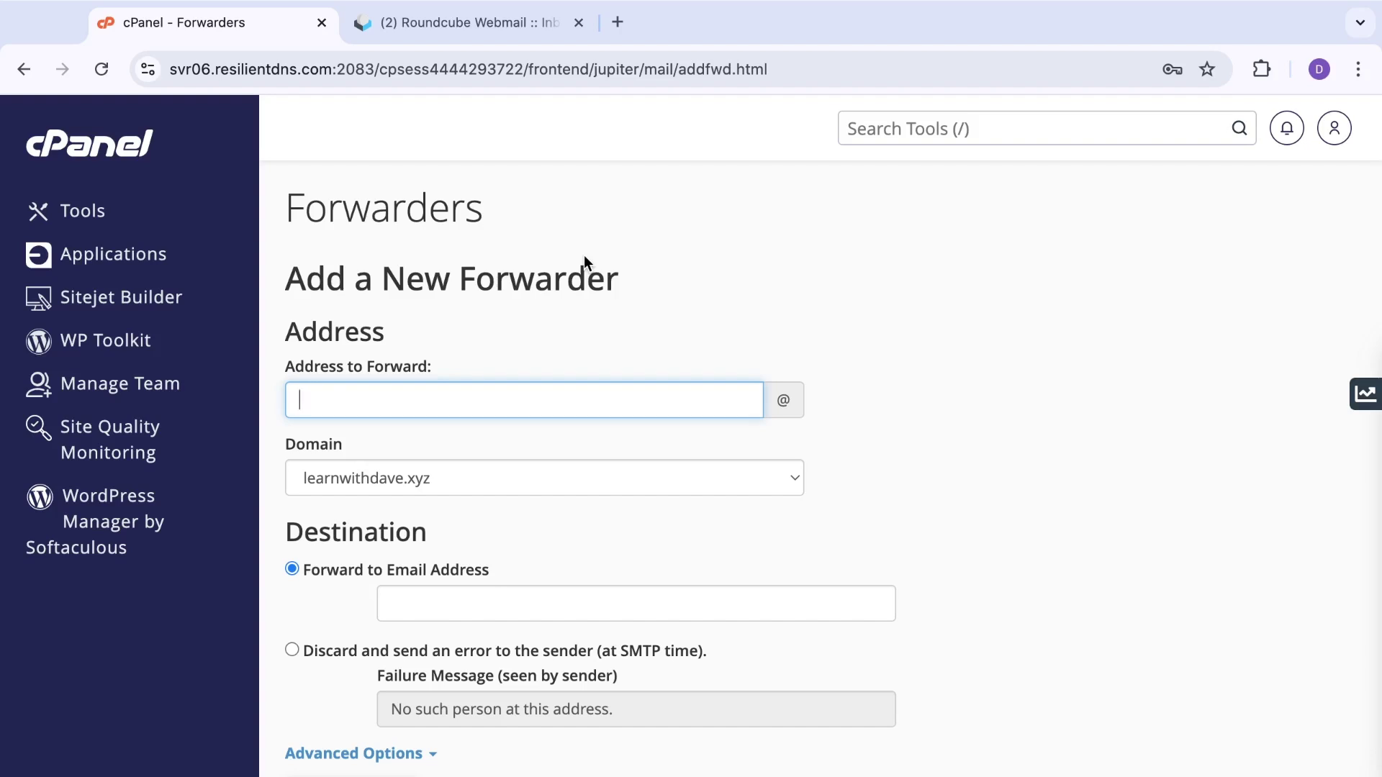
scroll(584, 262, down, 1)
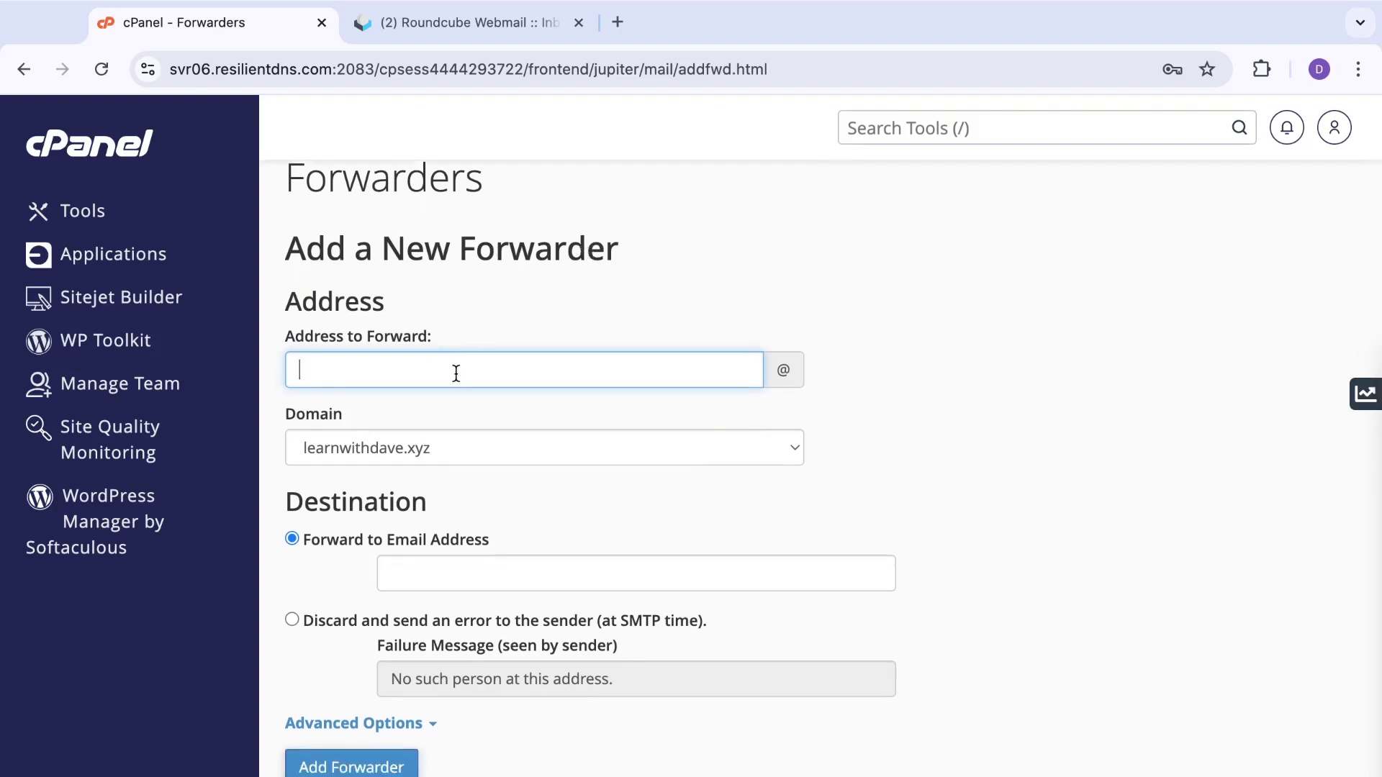
scroll(504, 446, down, 2)
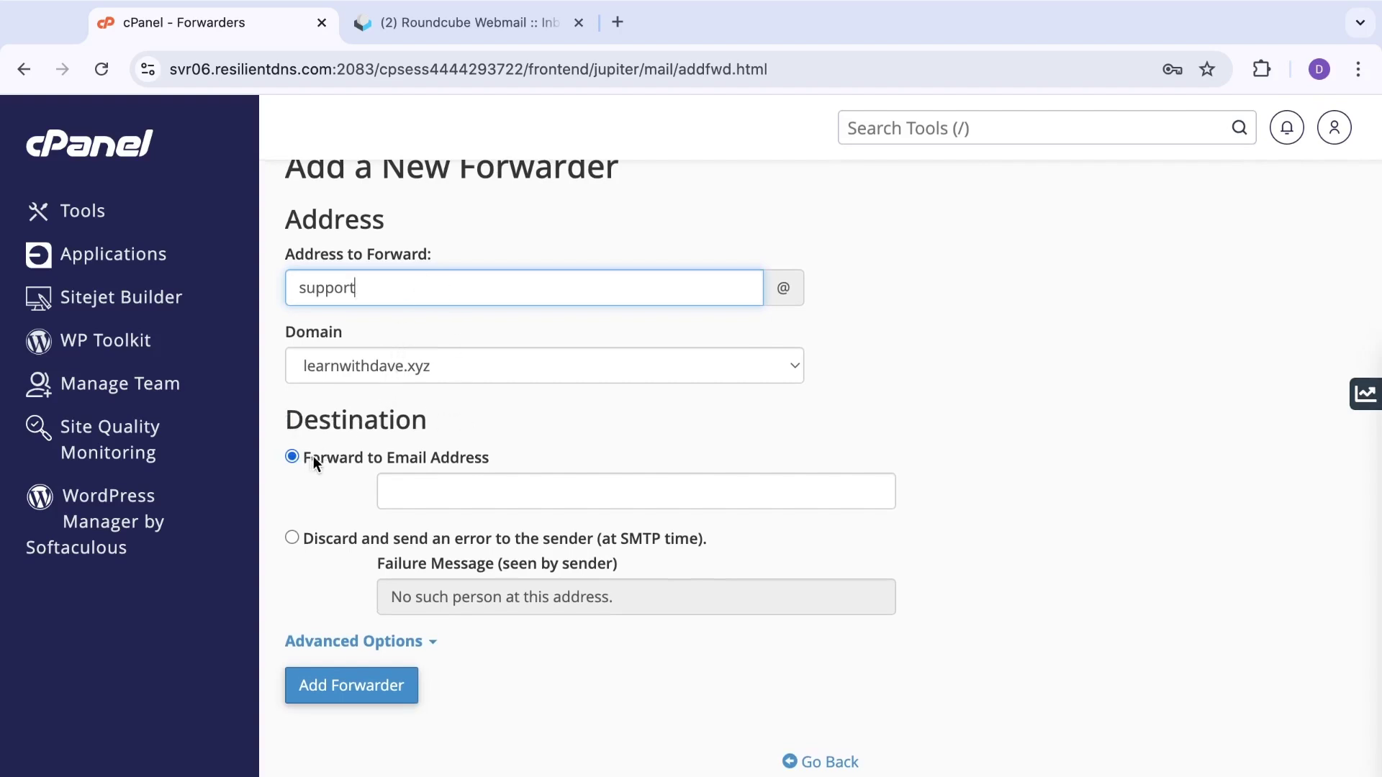
click(520, 495)
click(657, 541)
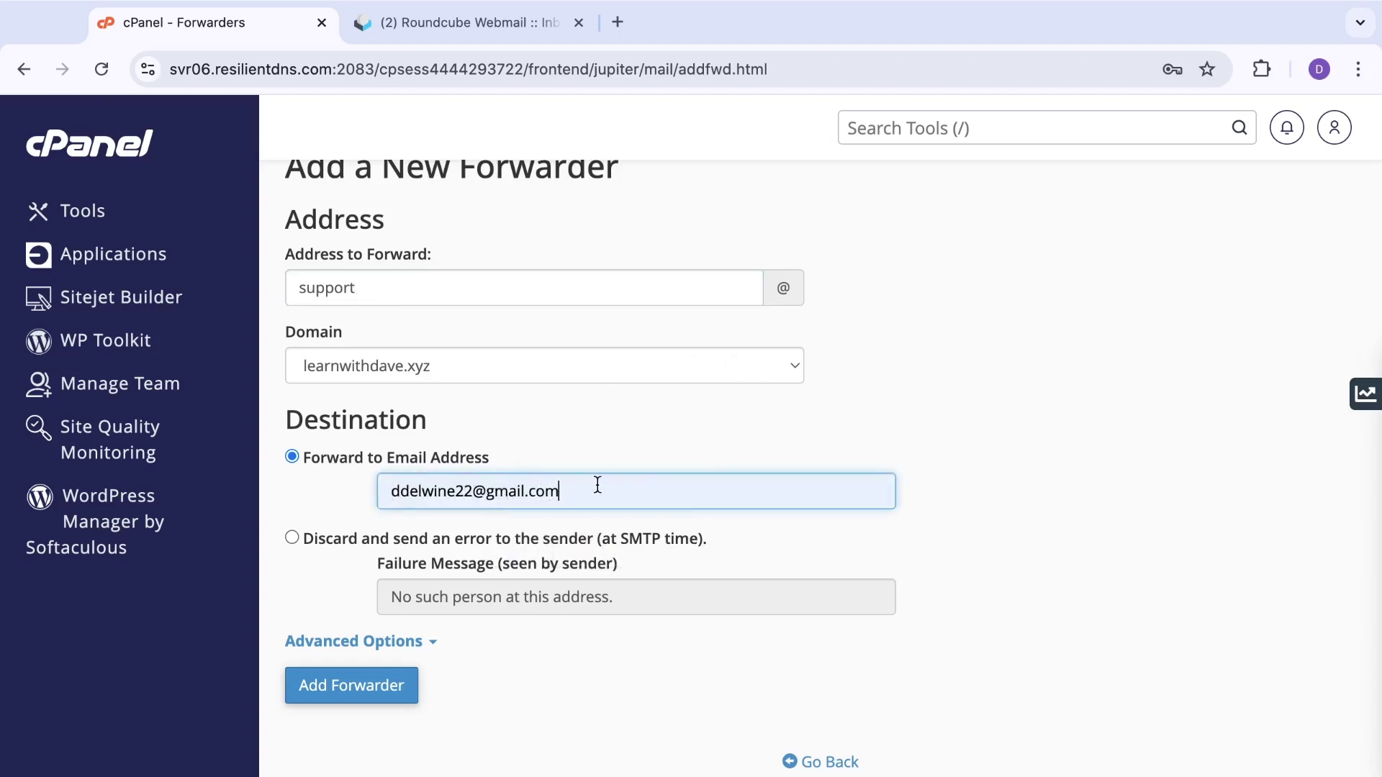
click(684, 439)
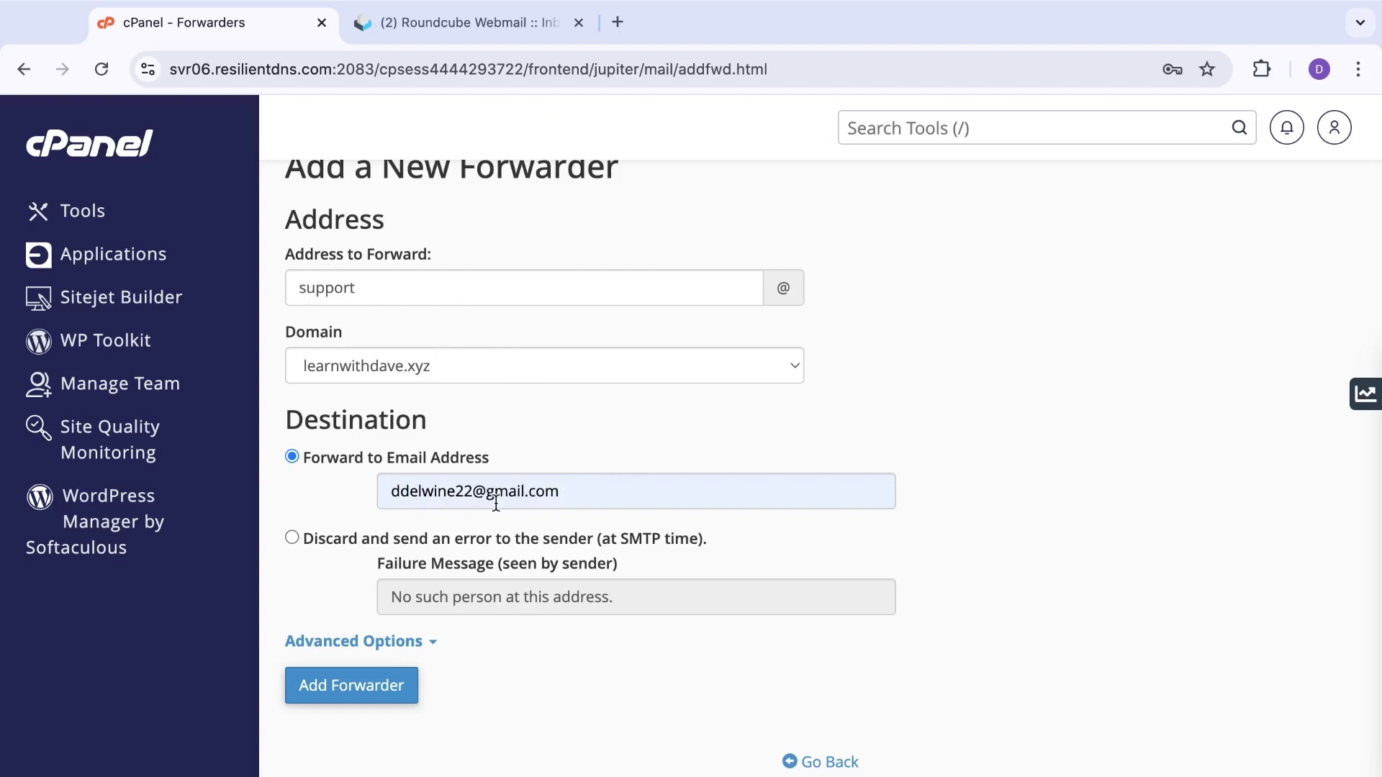
click(362, 695)
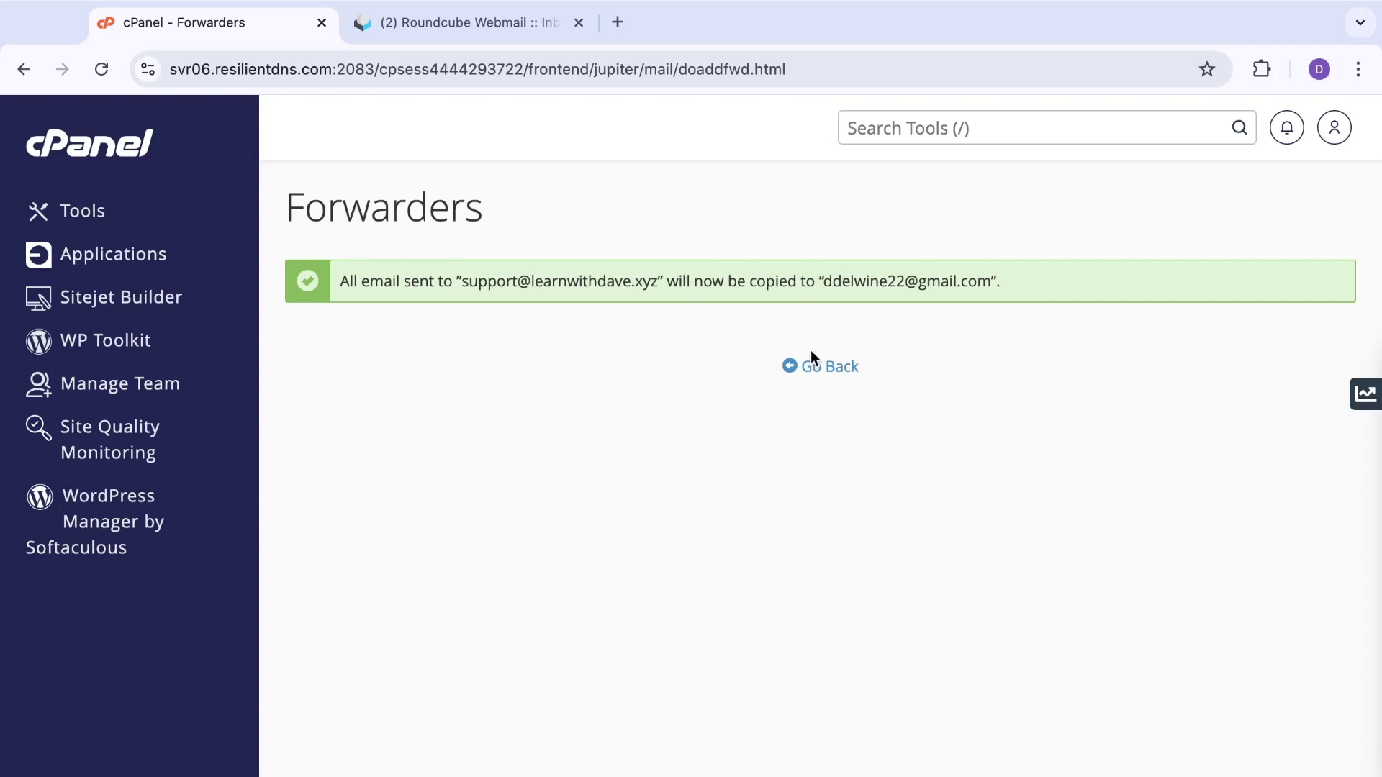
Step: Go back to the forwarders list and highlight the new support forwarder's address
click(822, 366)
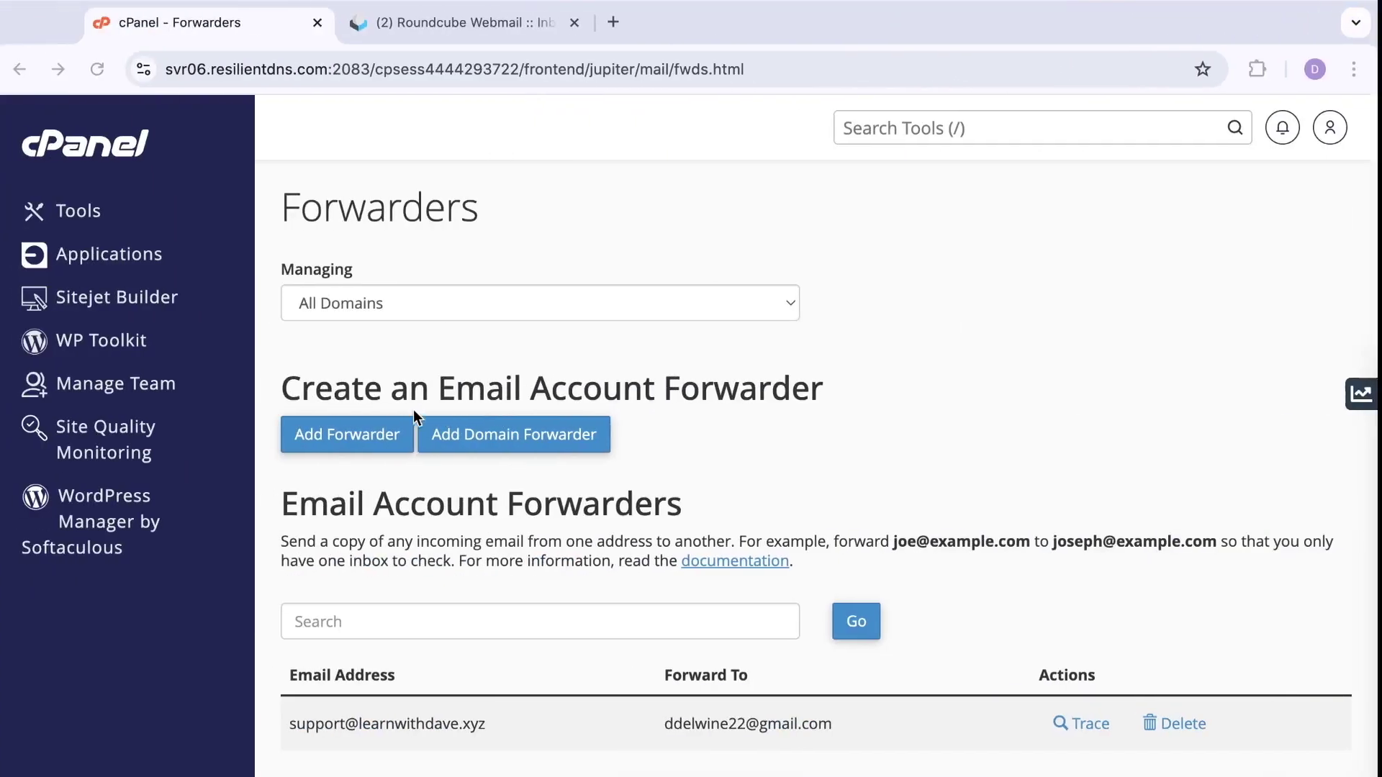
scroll(793, 486, down, 2)
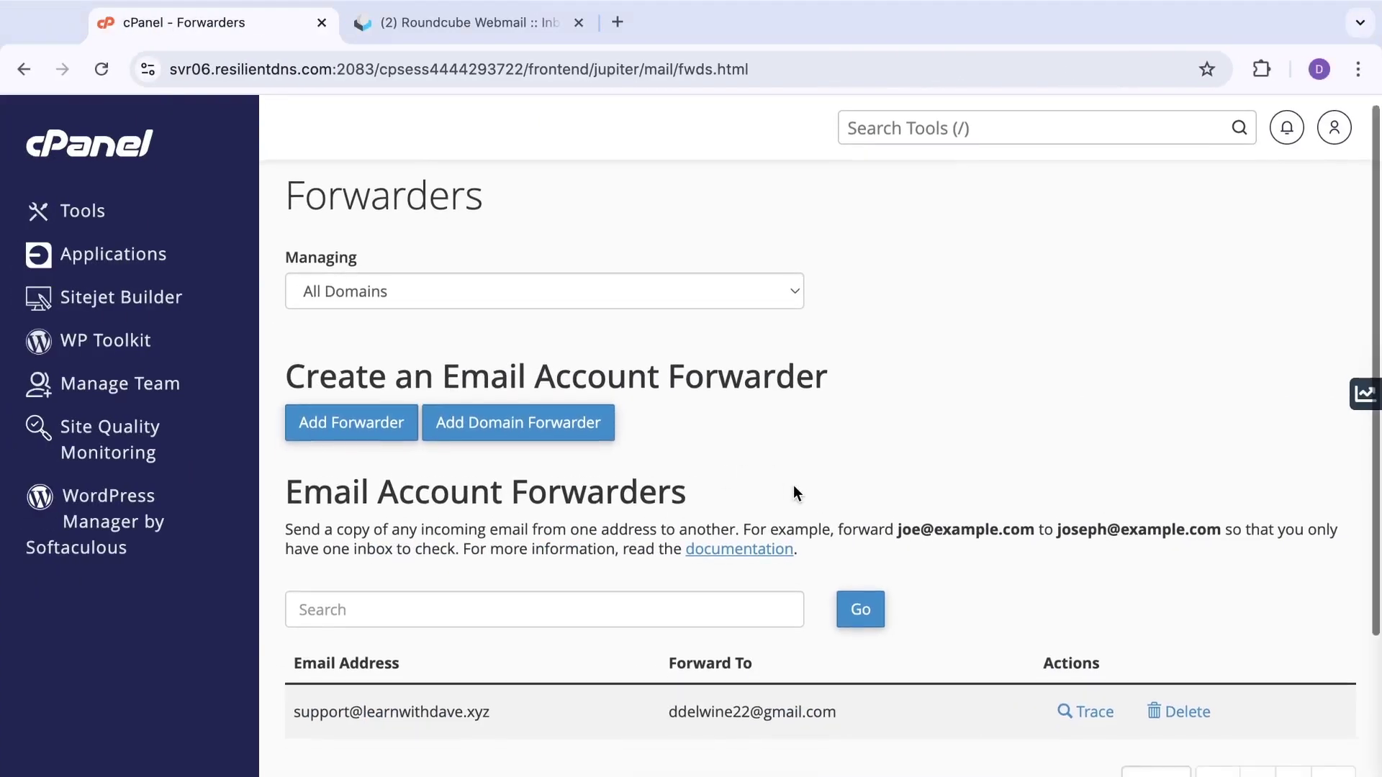
drag(497, 581, 266, 587)
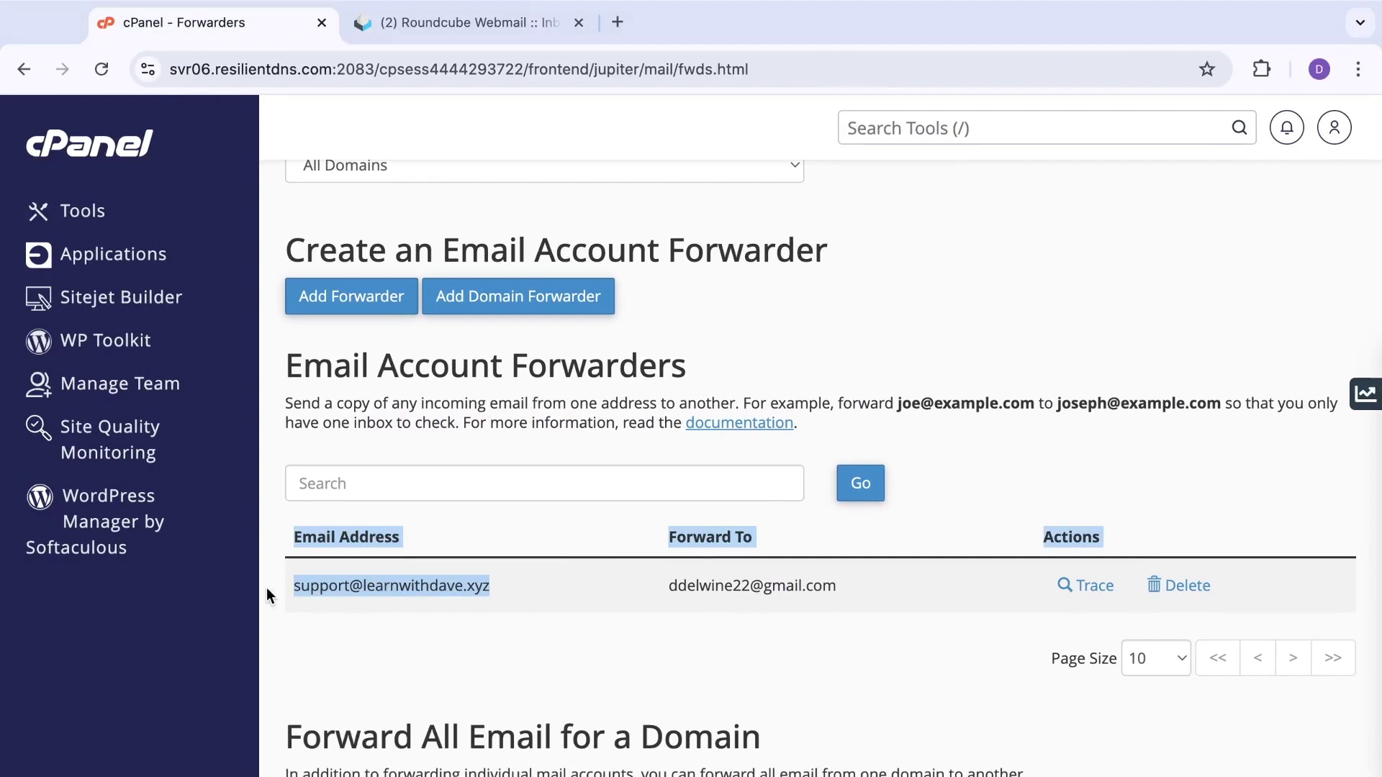
click(533, 596)
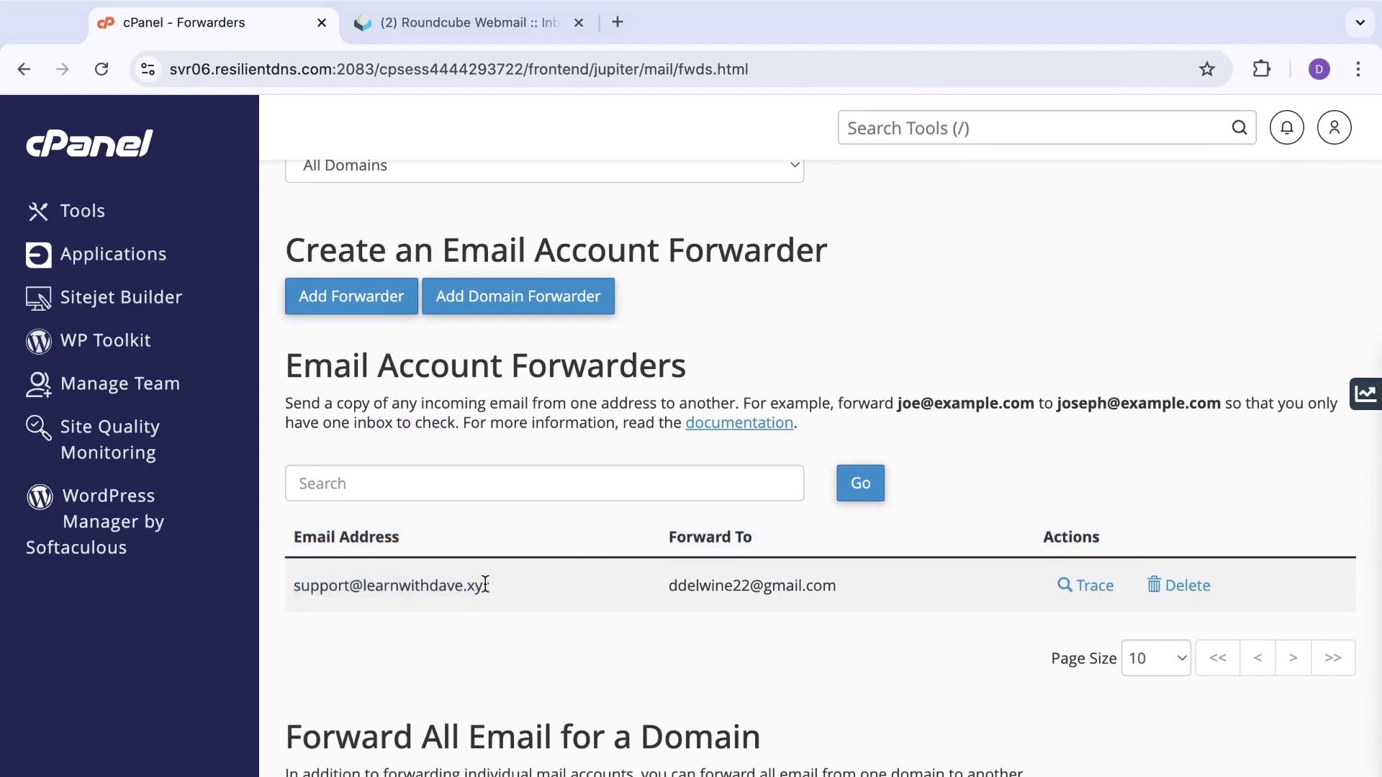
drag(490, 584, 294, 590)
key(super+c)
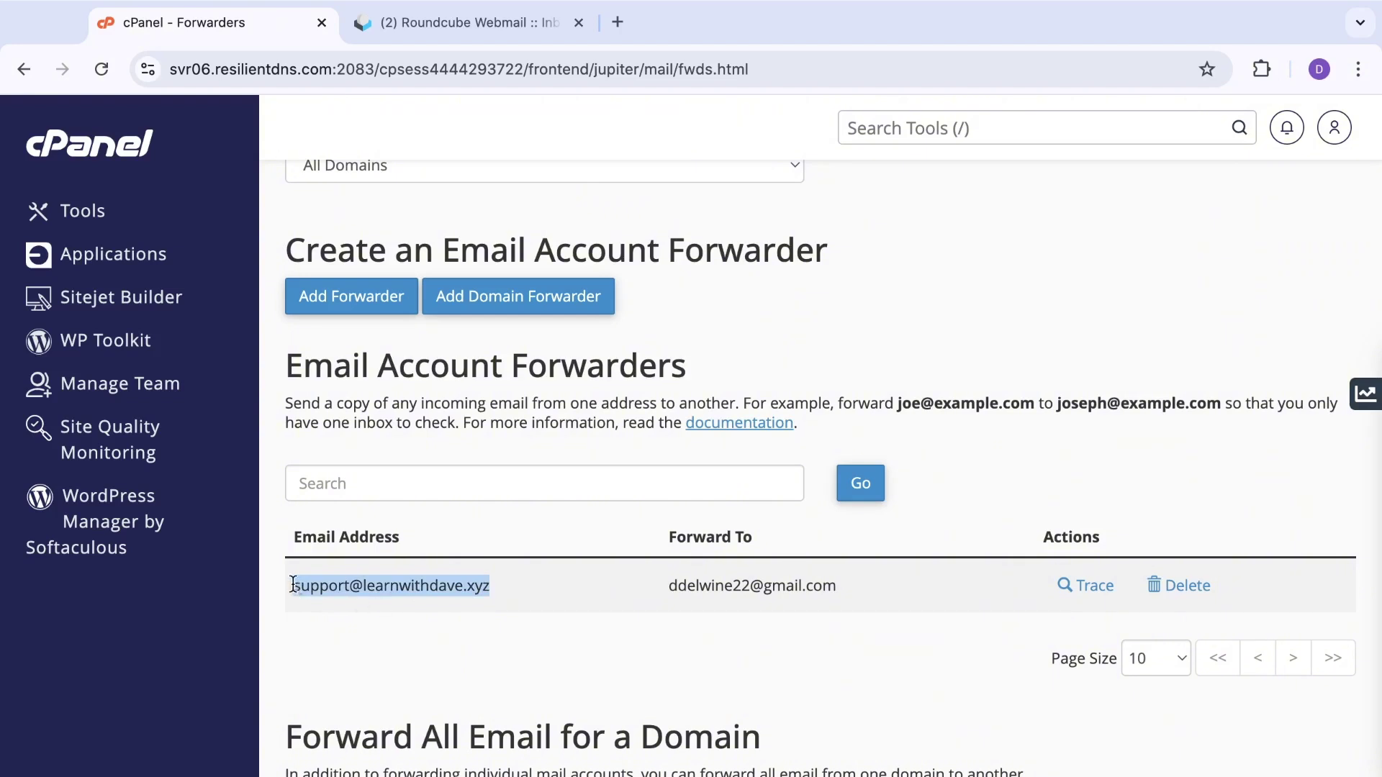
click(511, 580)
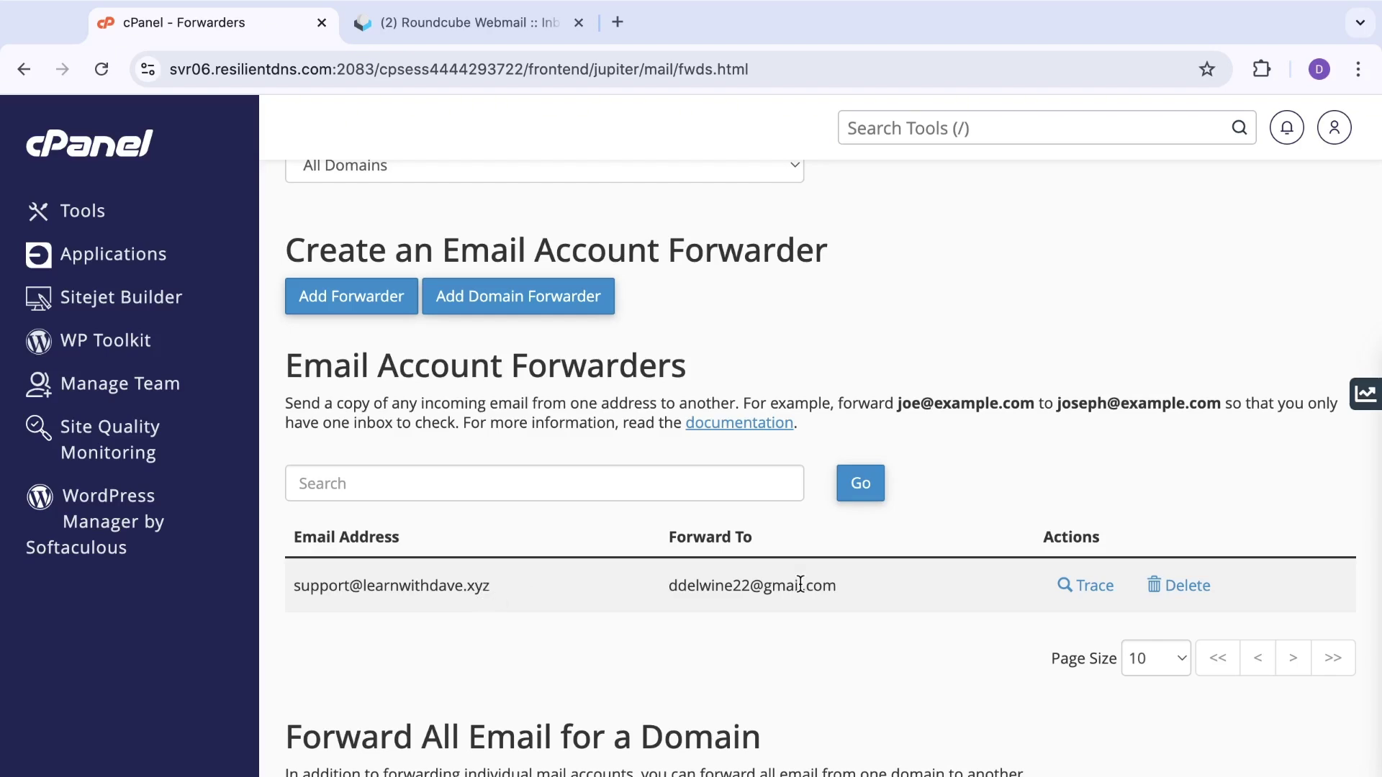
Step: In Gmail, compose a message to the domain's support address with subject 'Testing'
key(ctrl+Right)
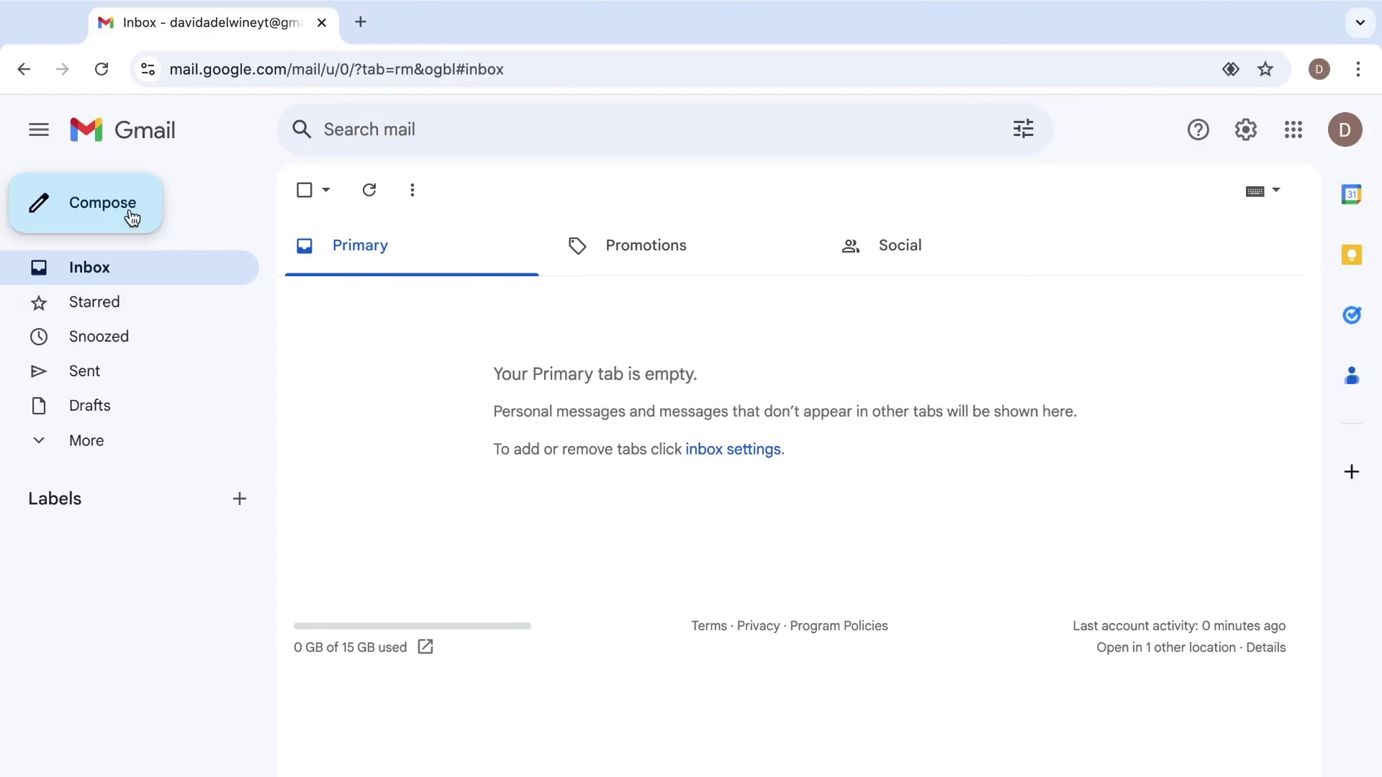
click(130, 216)
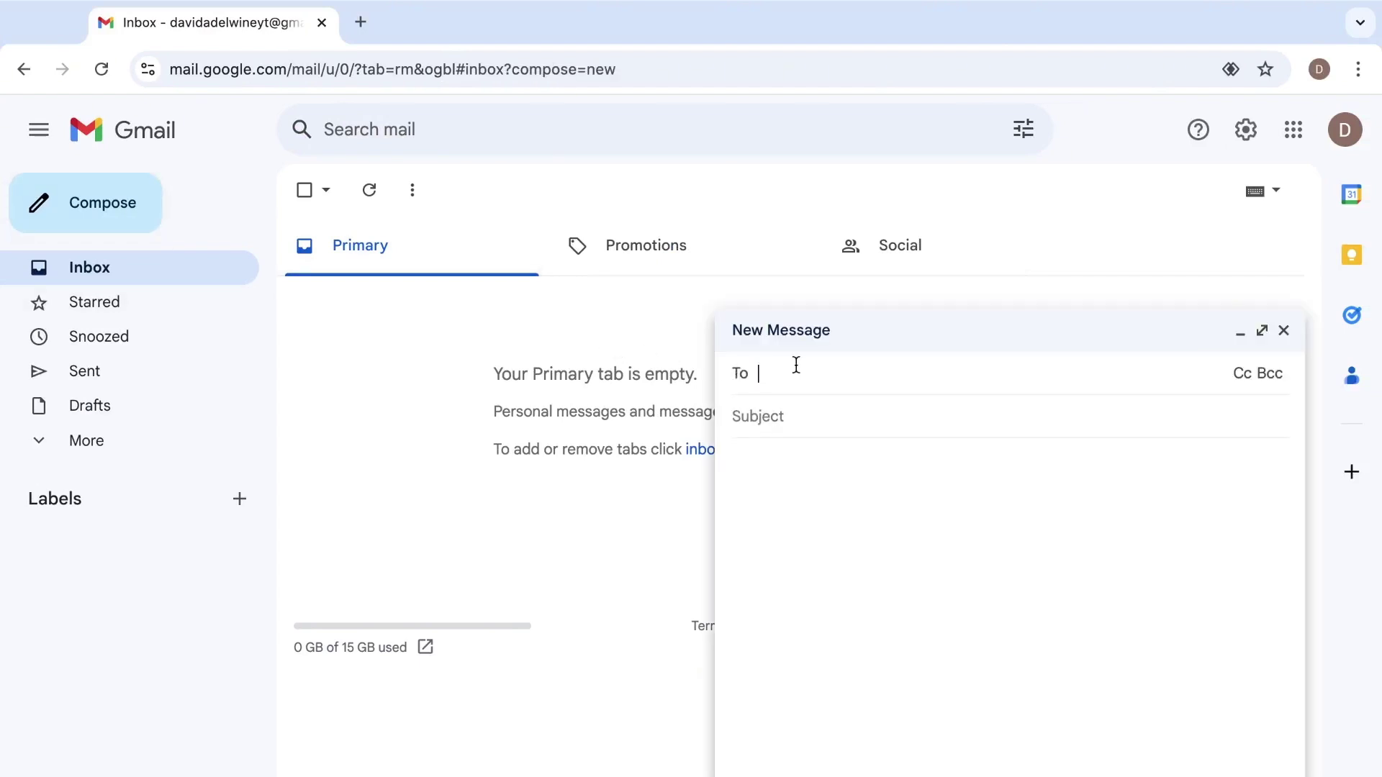
key(super+v)
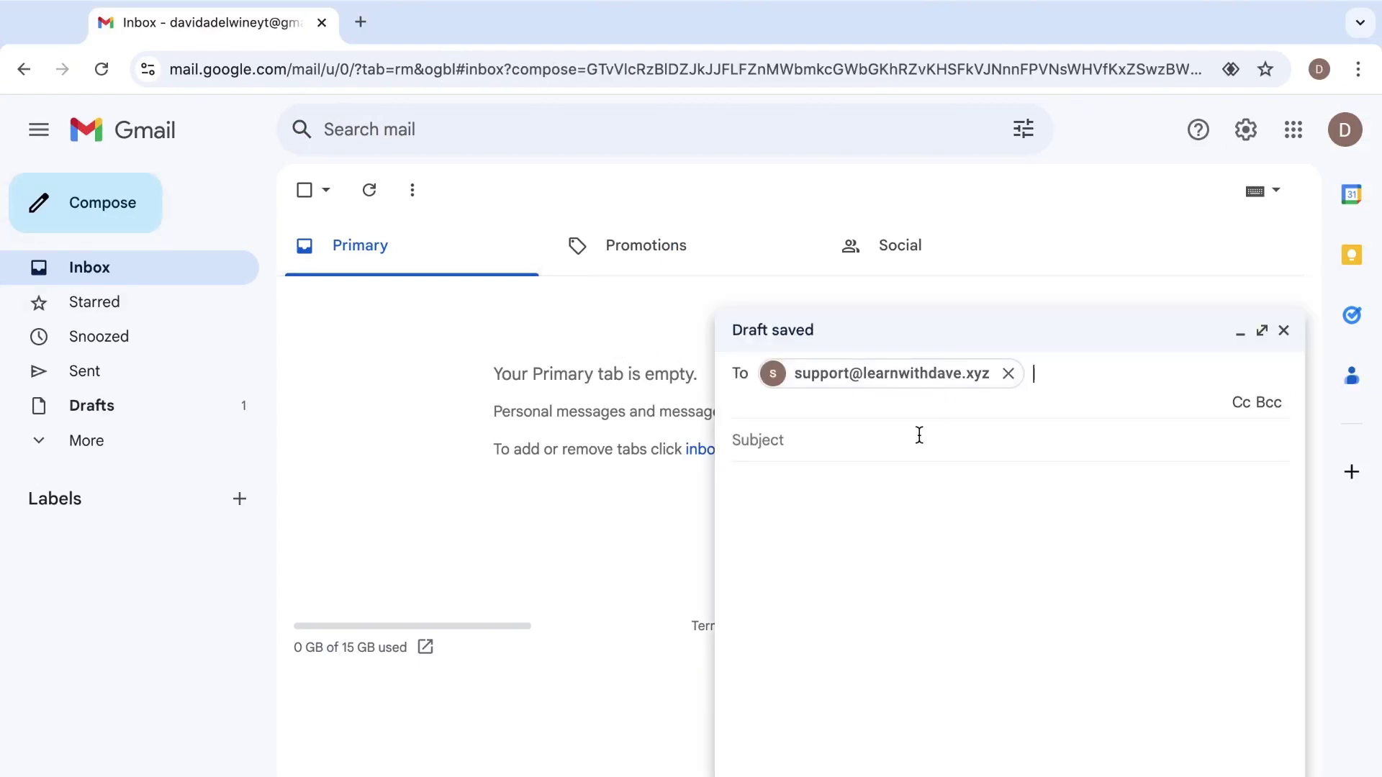
click(917, 435)
text(Test)
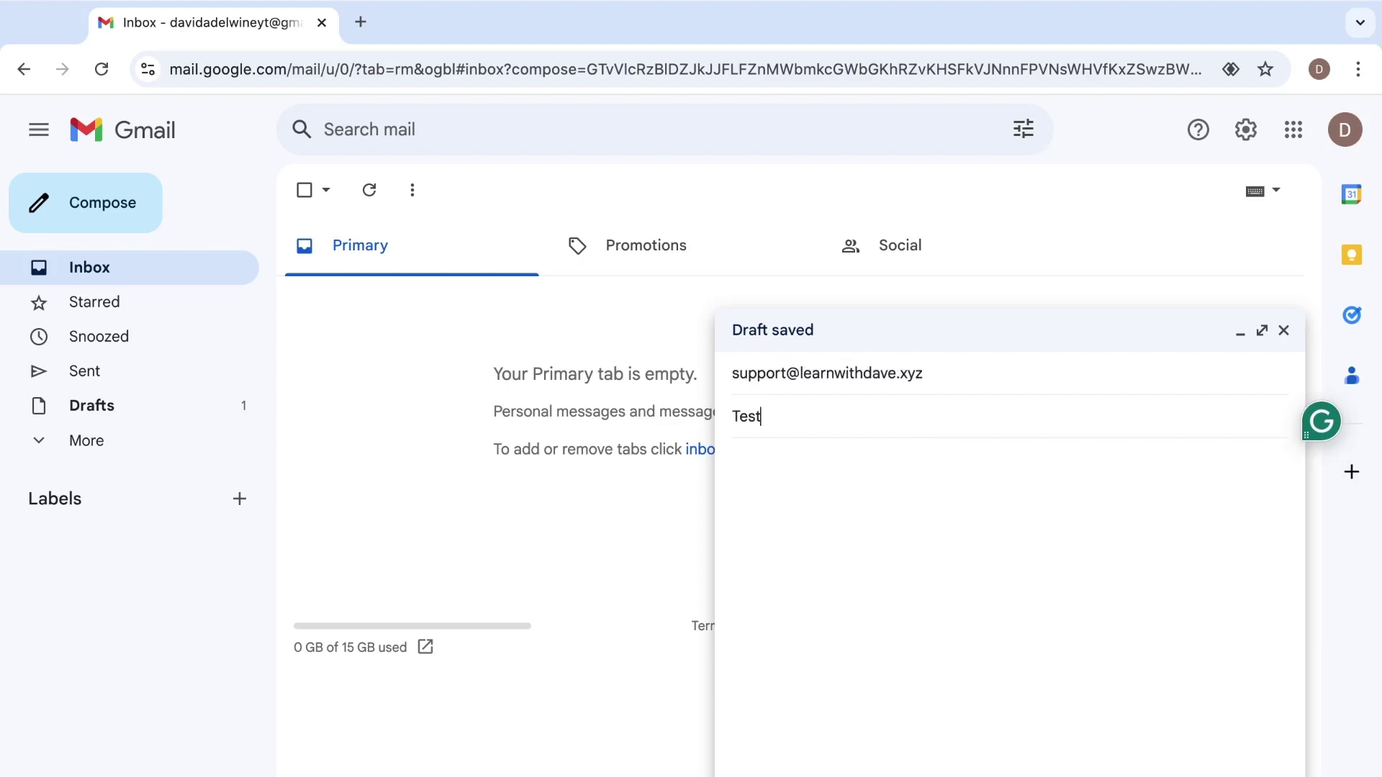
text(ing)
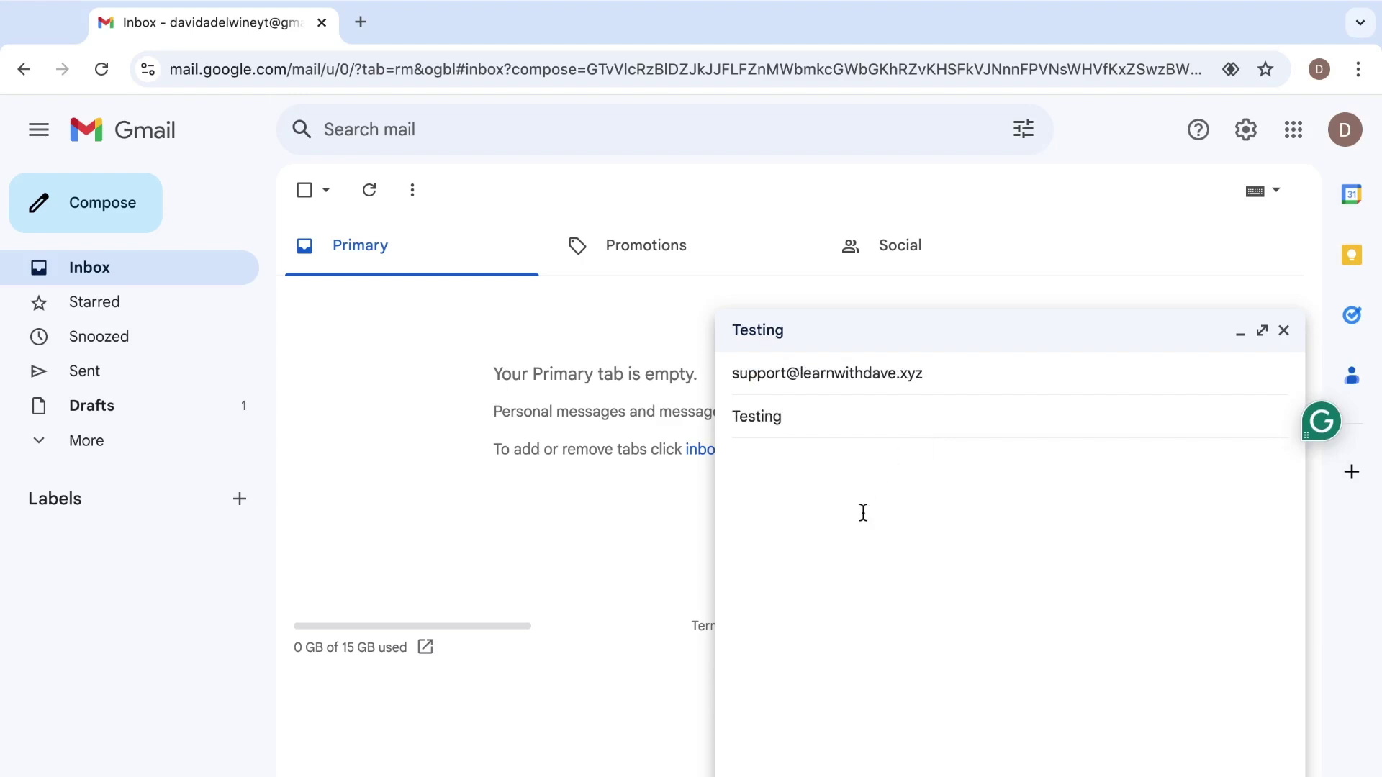
Step: Write the body 'i am testing email forwarders' and send the message
click(863, 512)
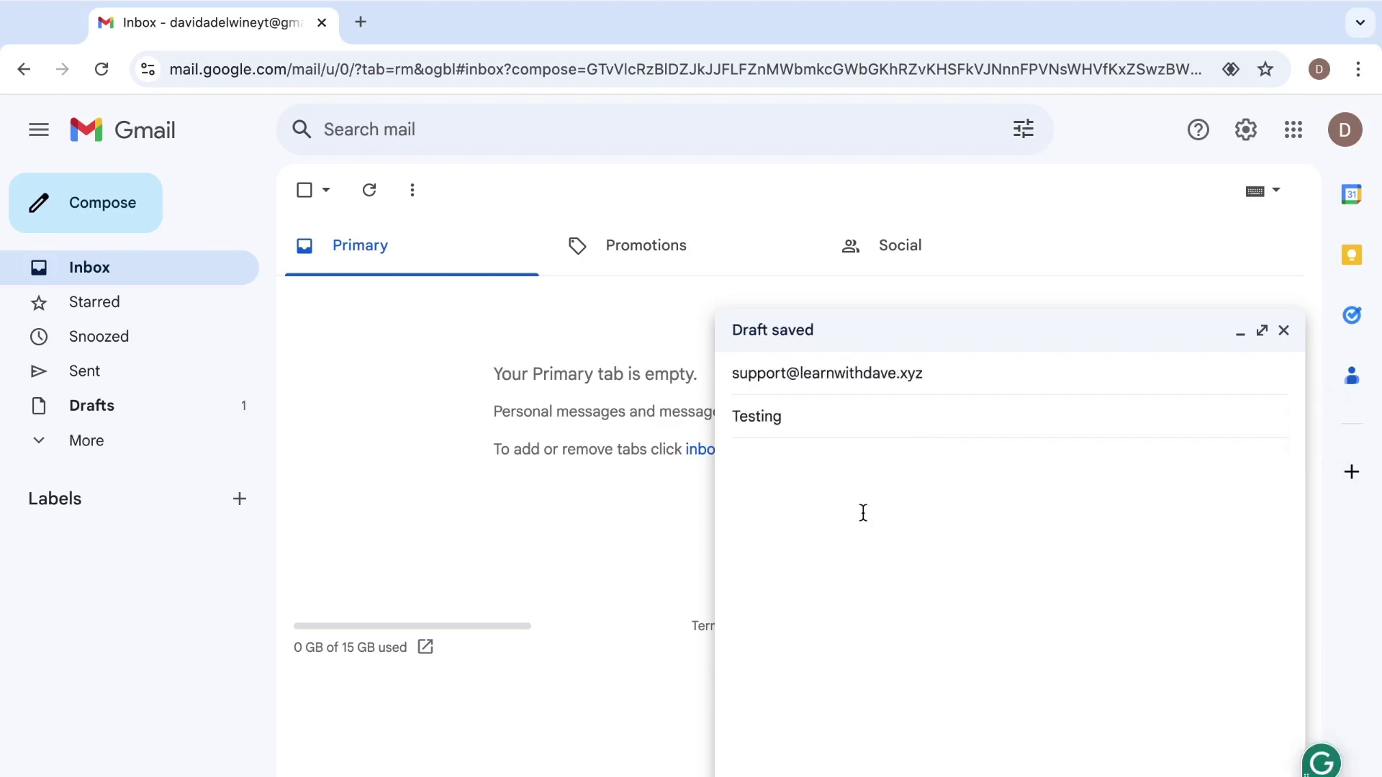
text(i am testing email forw)
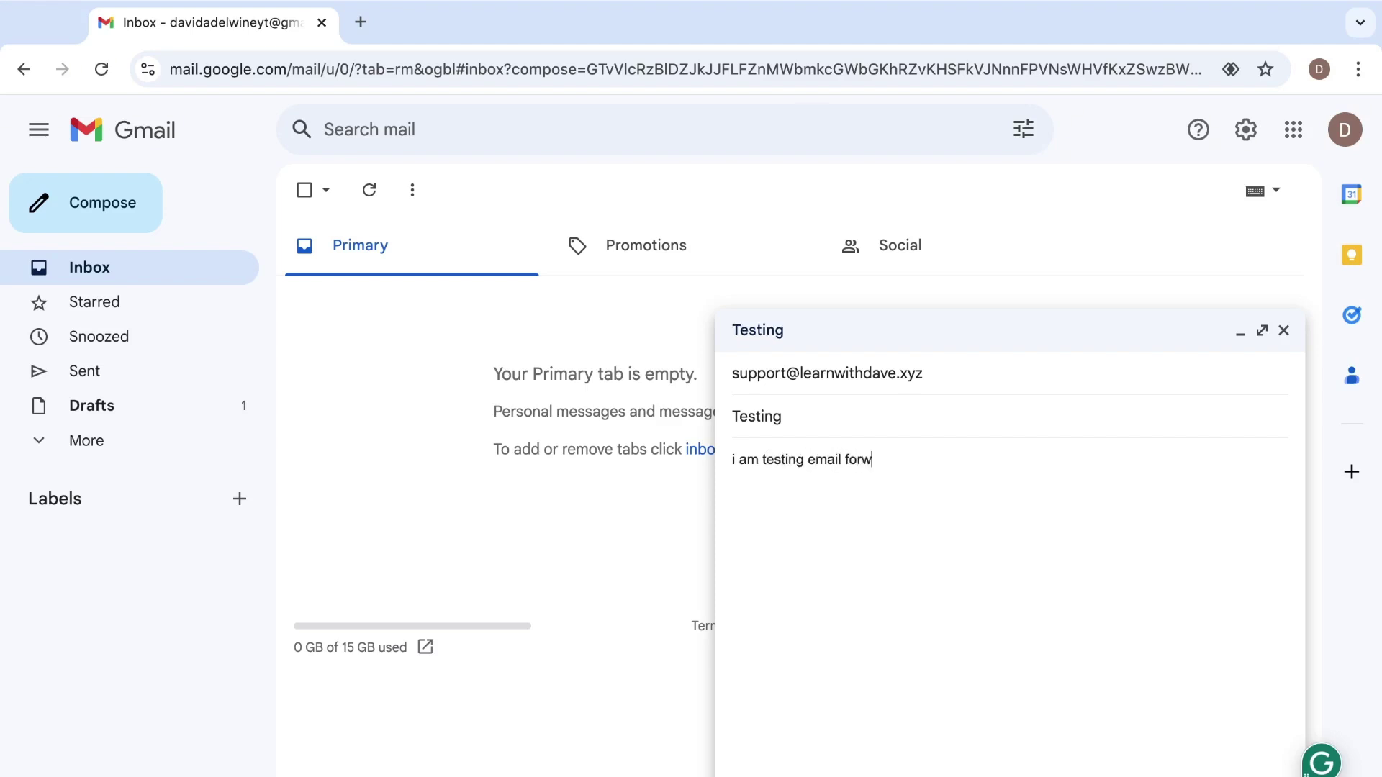
text(arders)
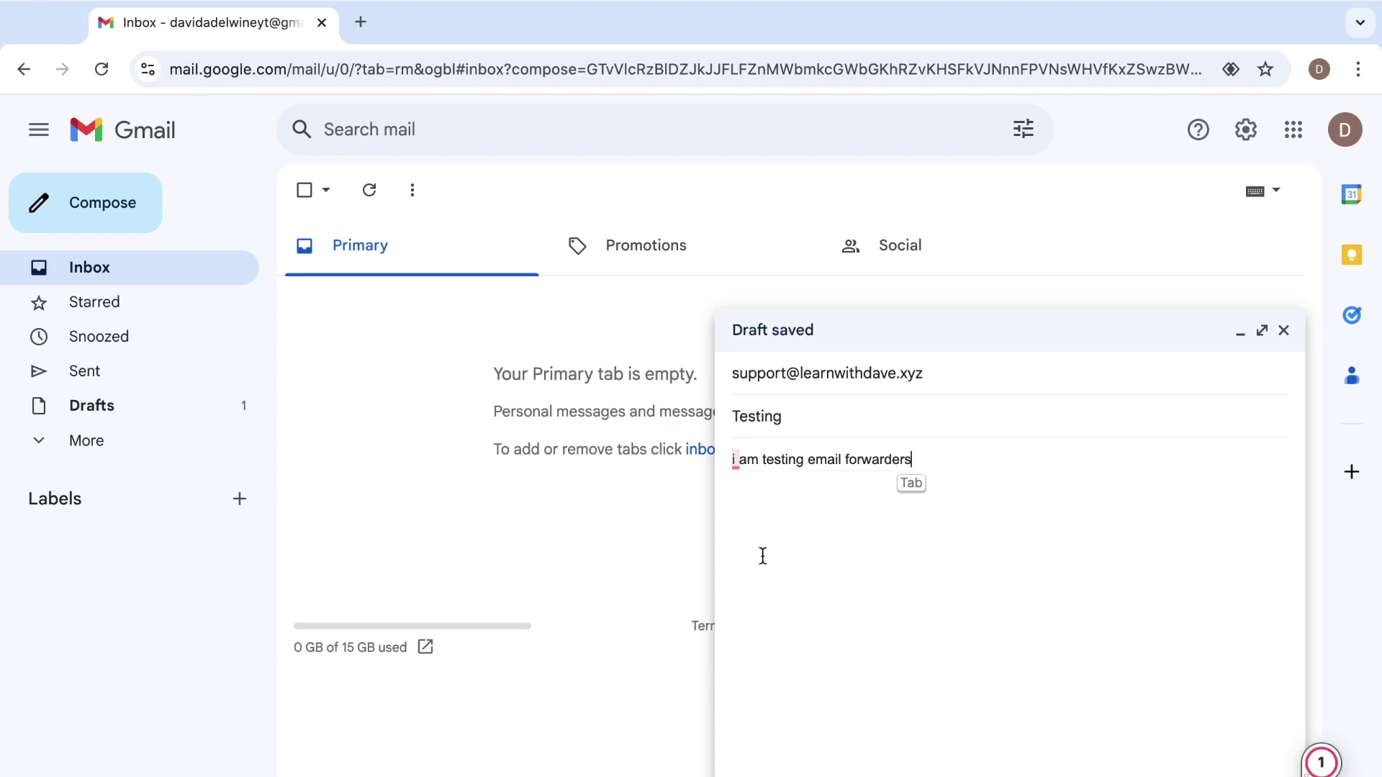
key(super+Return)
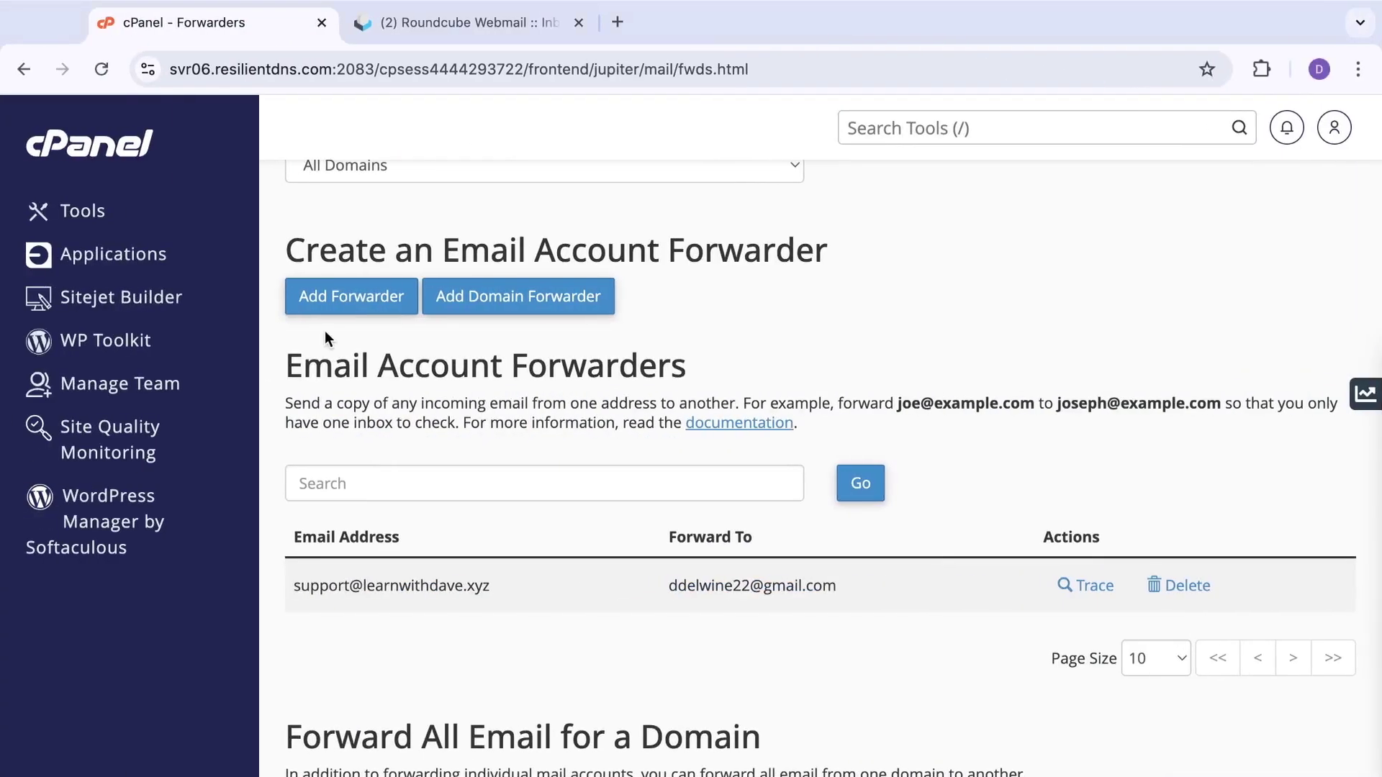
Step: Return to cPanel home, close the old Roundcube tab, and reopen Email Accounts
scroll(525, 455, down, 1)
scroll(525, 460, up, 3)
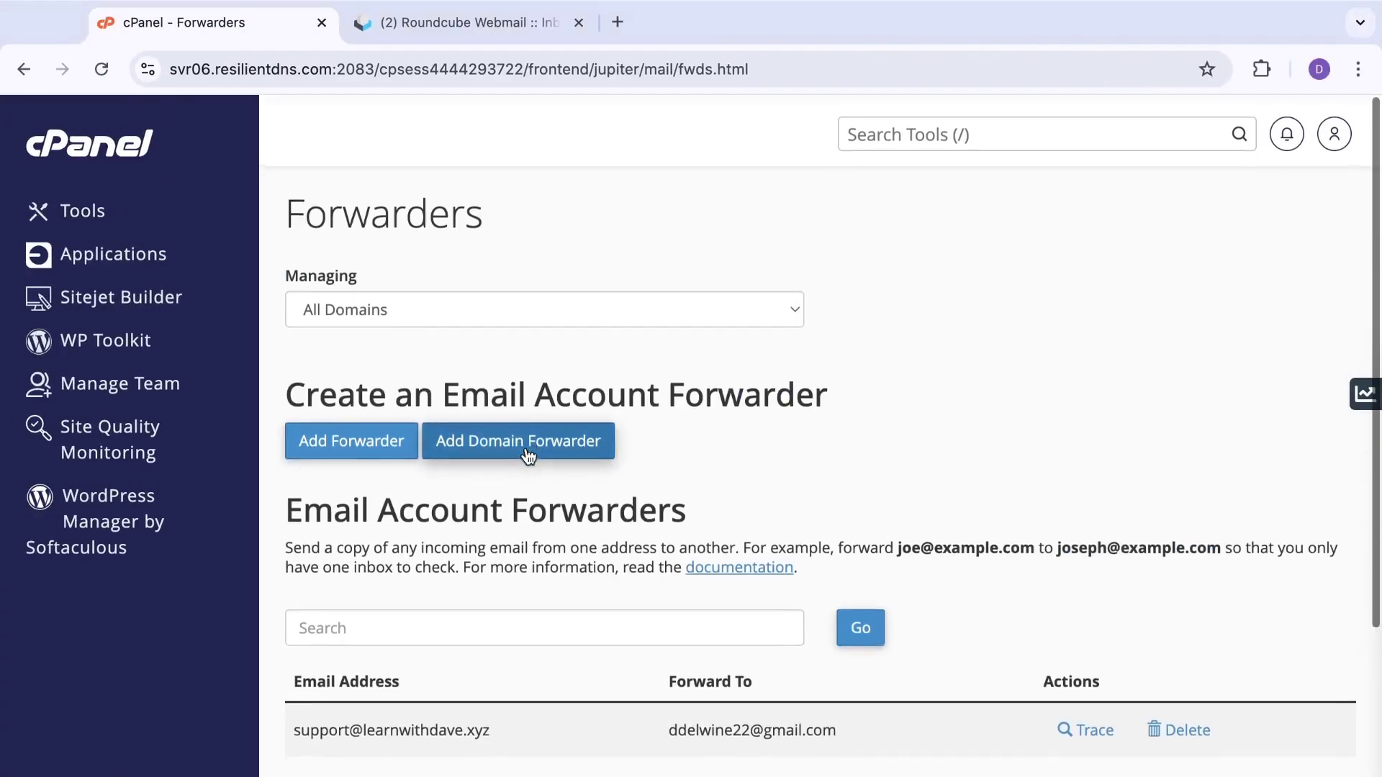
click(92, 147)
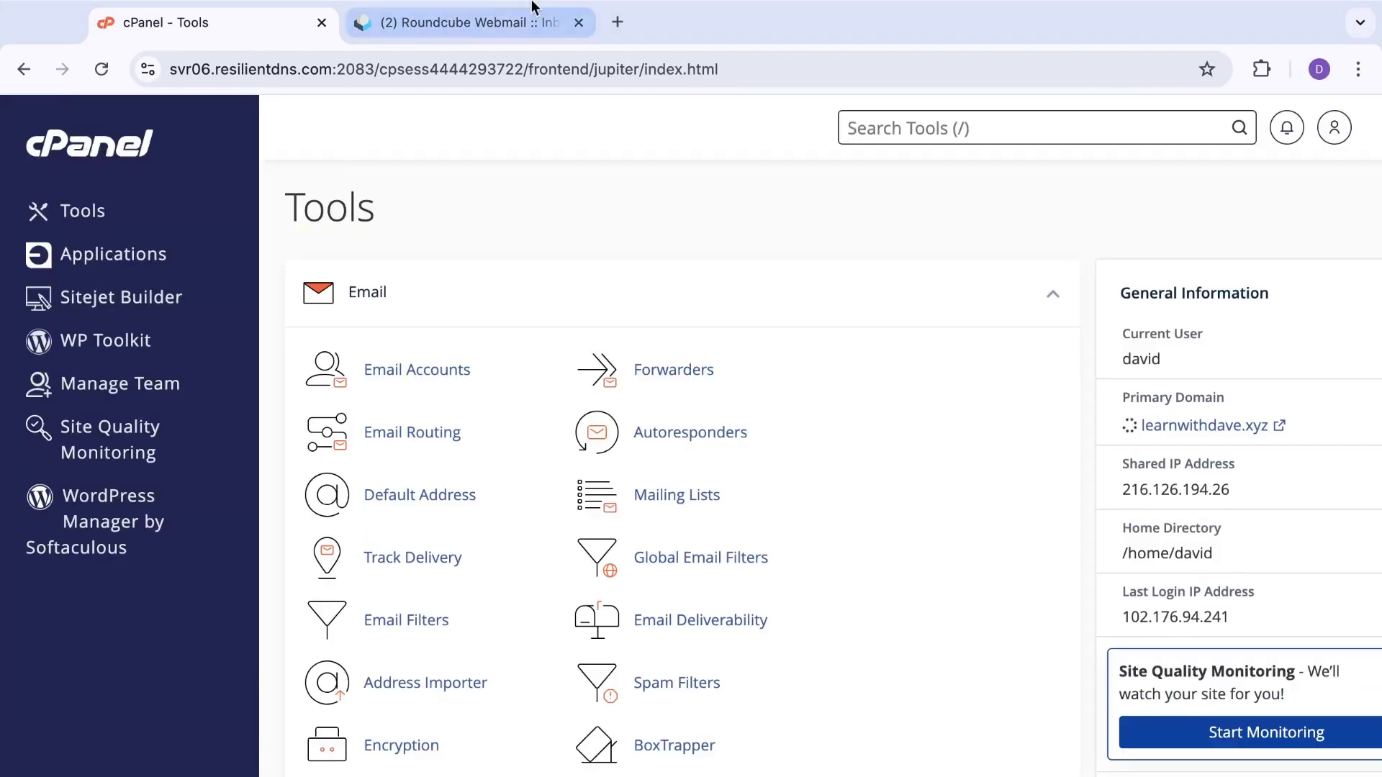
click(579, 23)
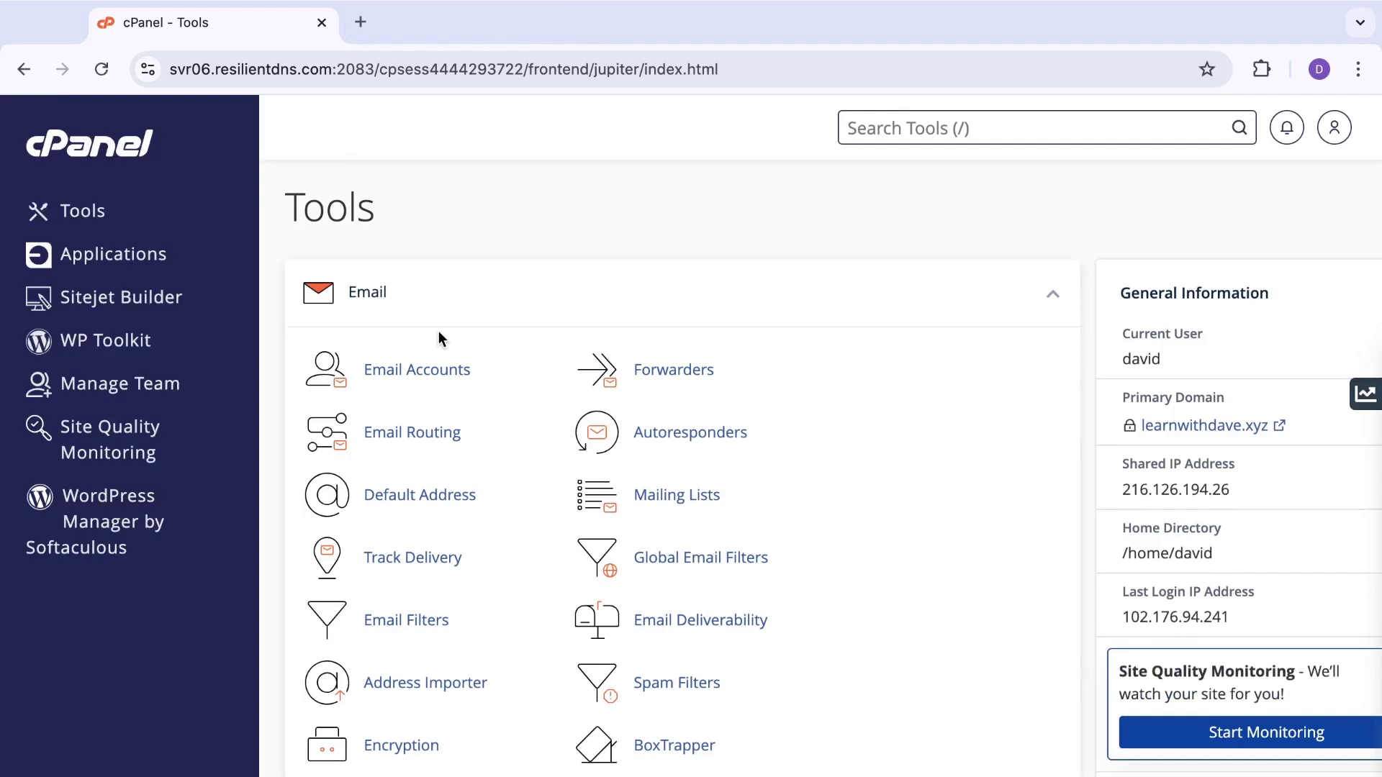
click(424, 372)
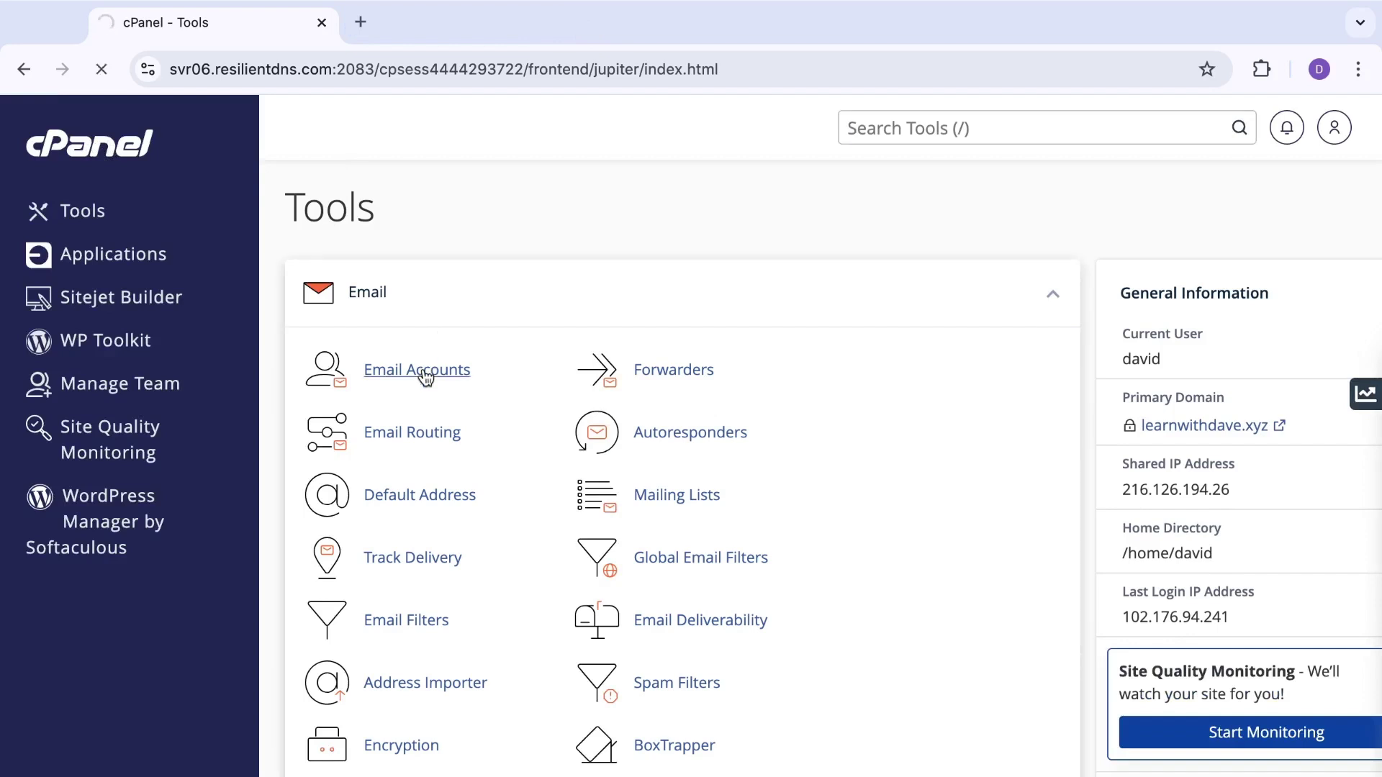
scroll(600, 472, down, 1)
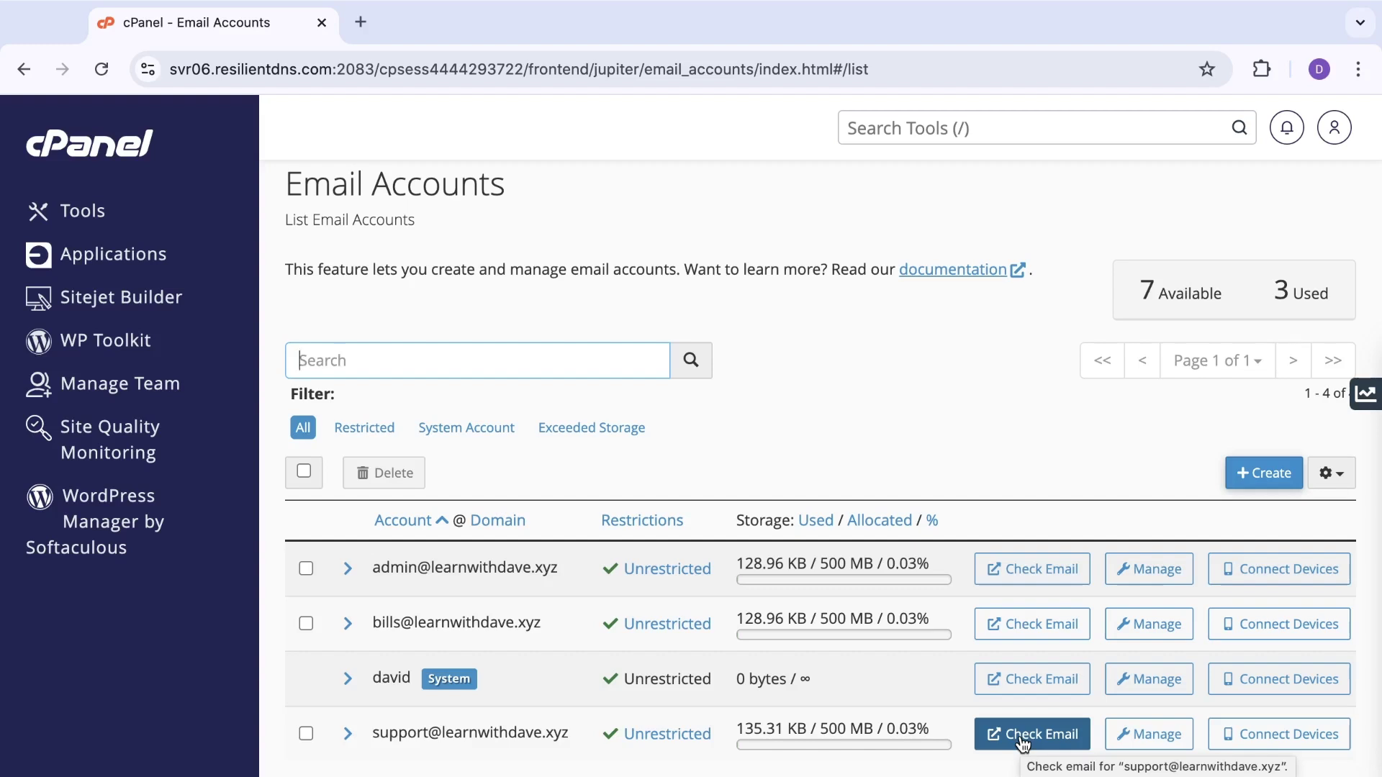
Step: Open Roundcube for the support mailbox and read the newly arrived 'Testing' email
click(1023, 736)
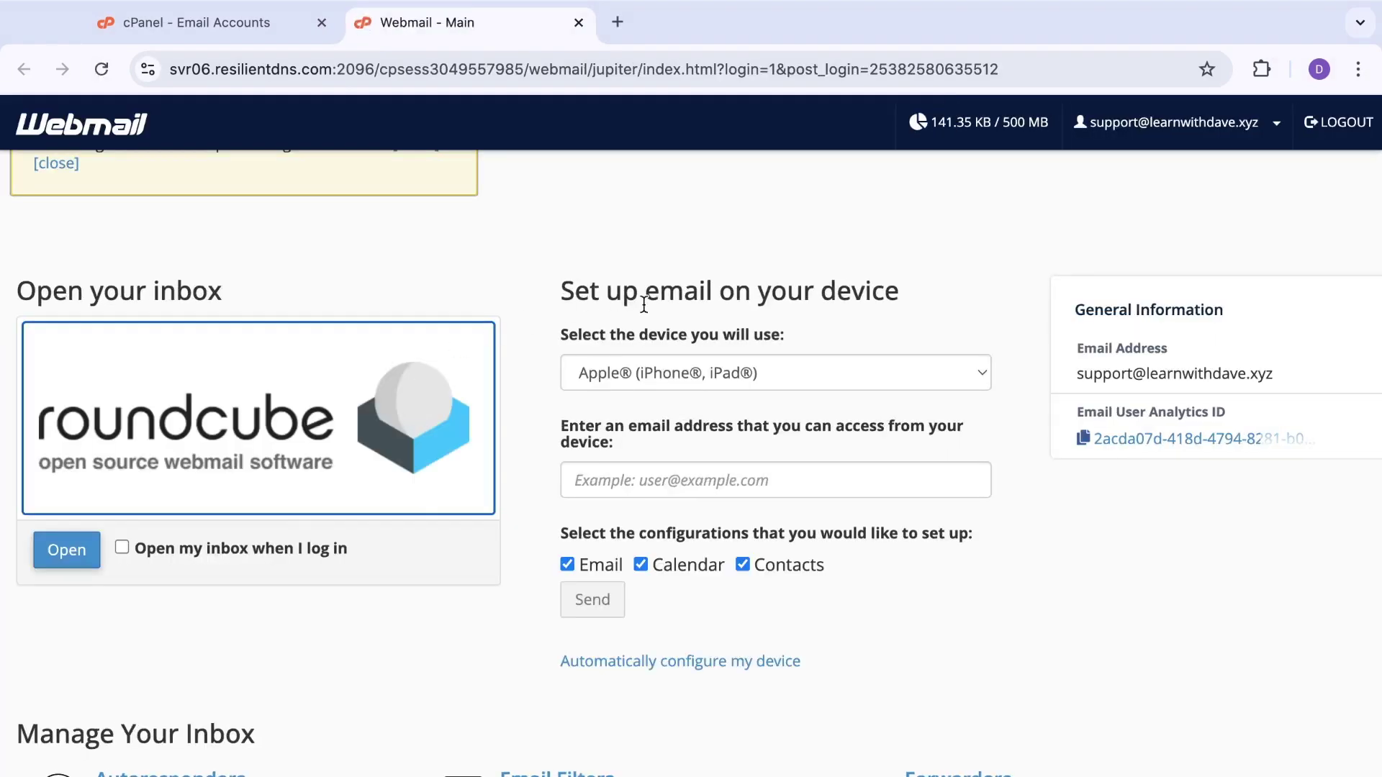
click(68, 551)
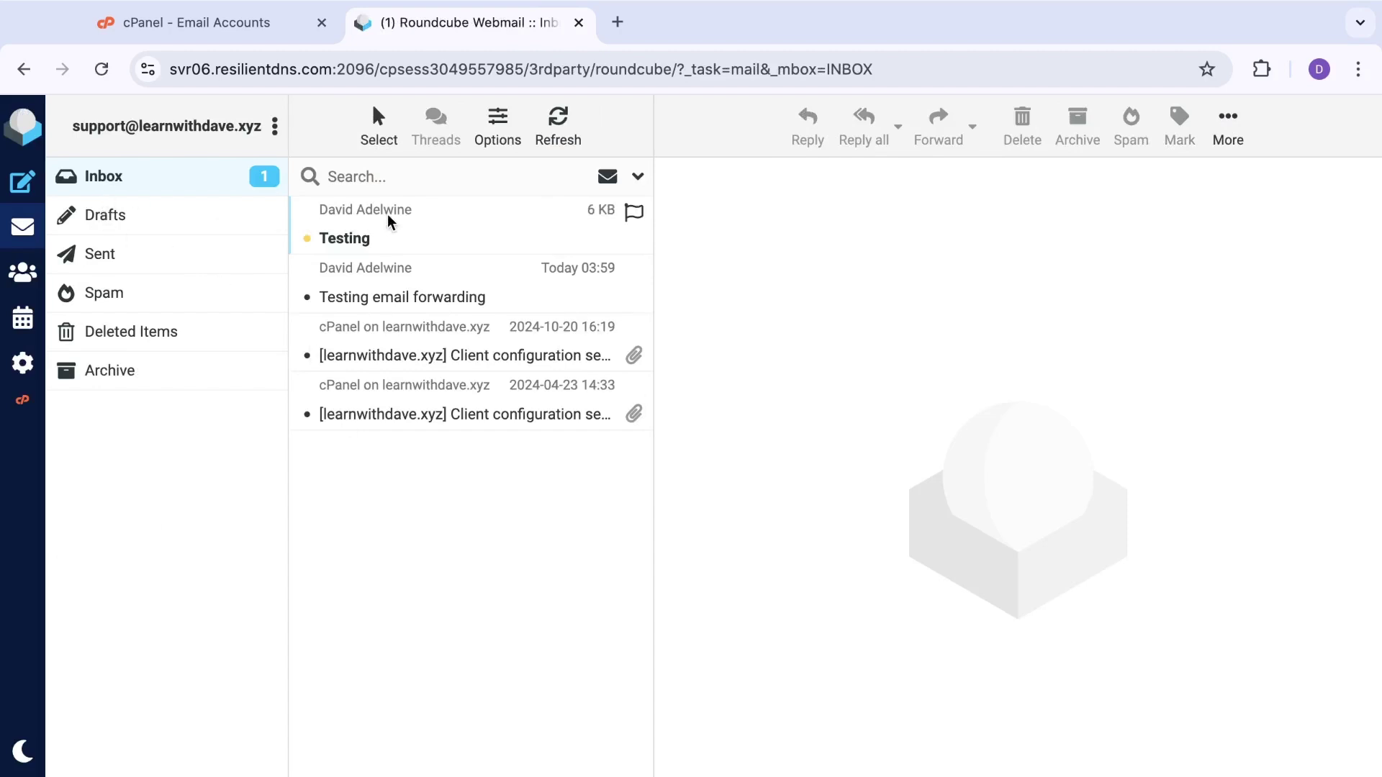
click(365, 236)
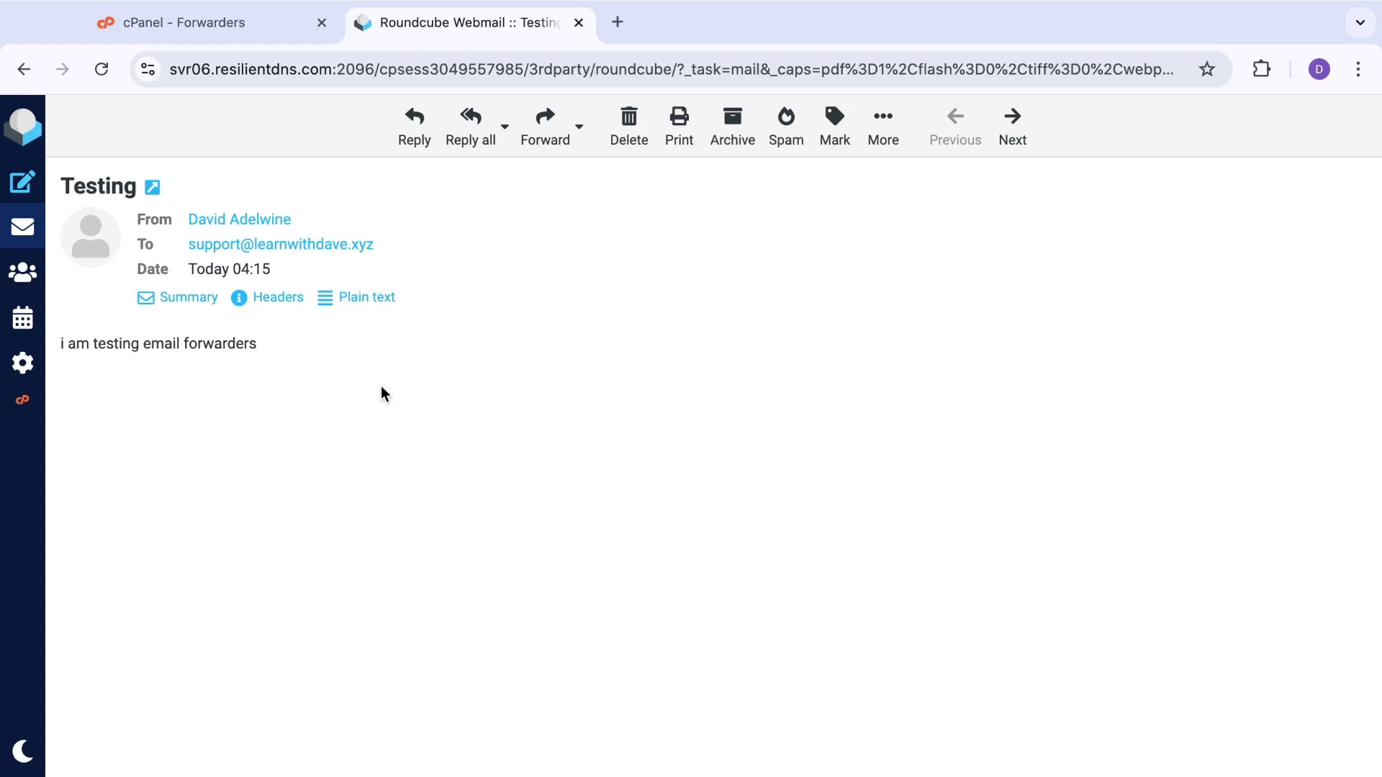
click(617, 22)
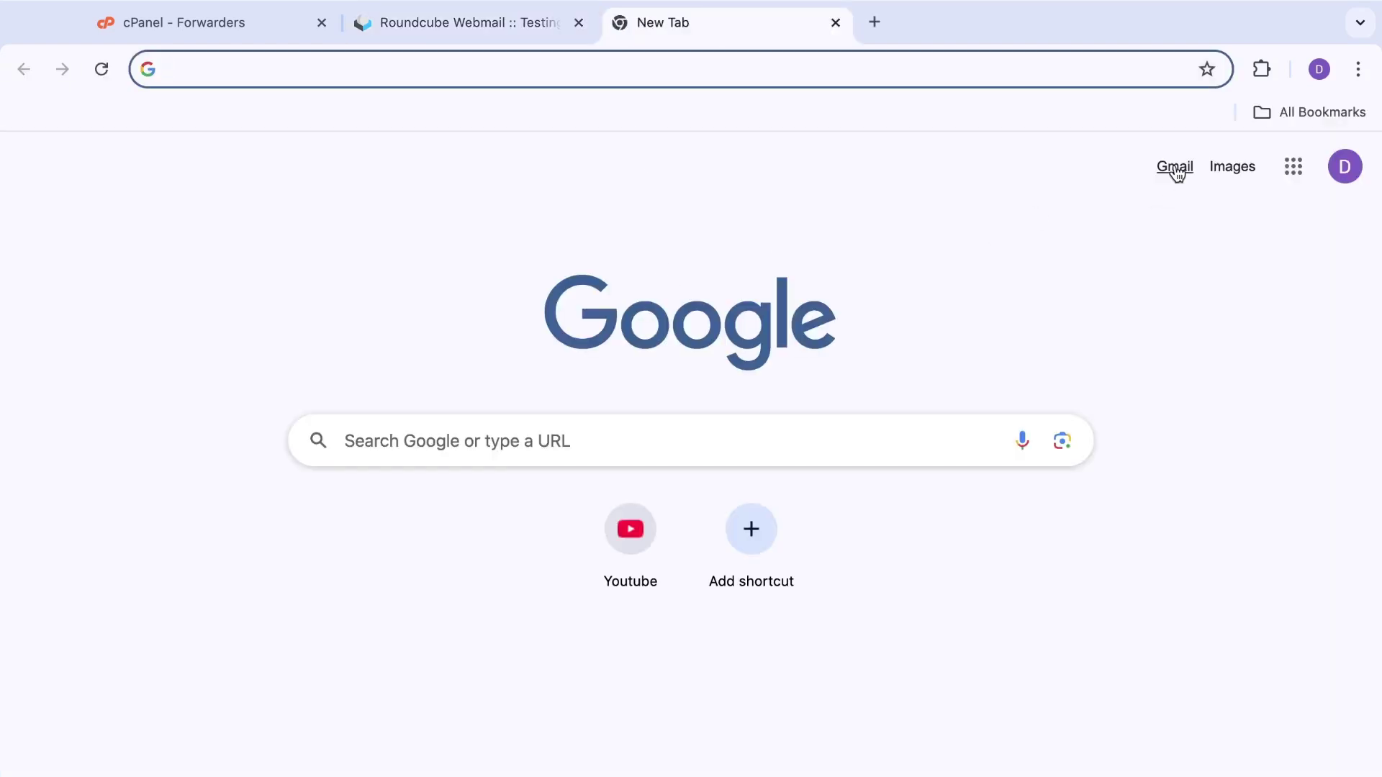
Step: Open the forwarded Testing email in the Gmail inbox to confirm it arrived
click(1176, 169)
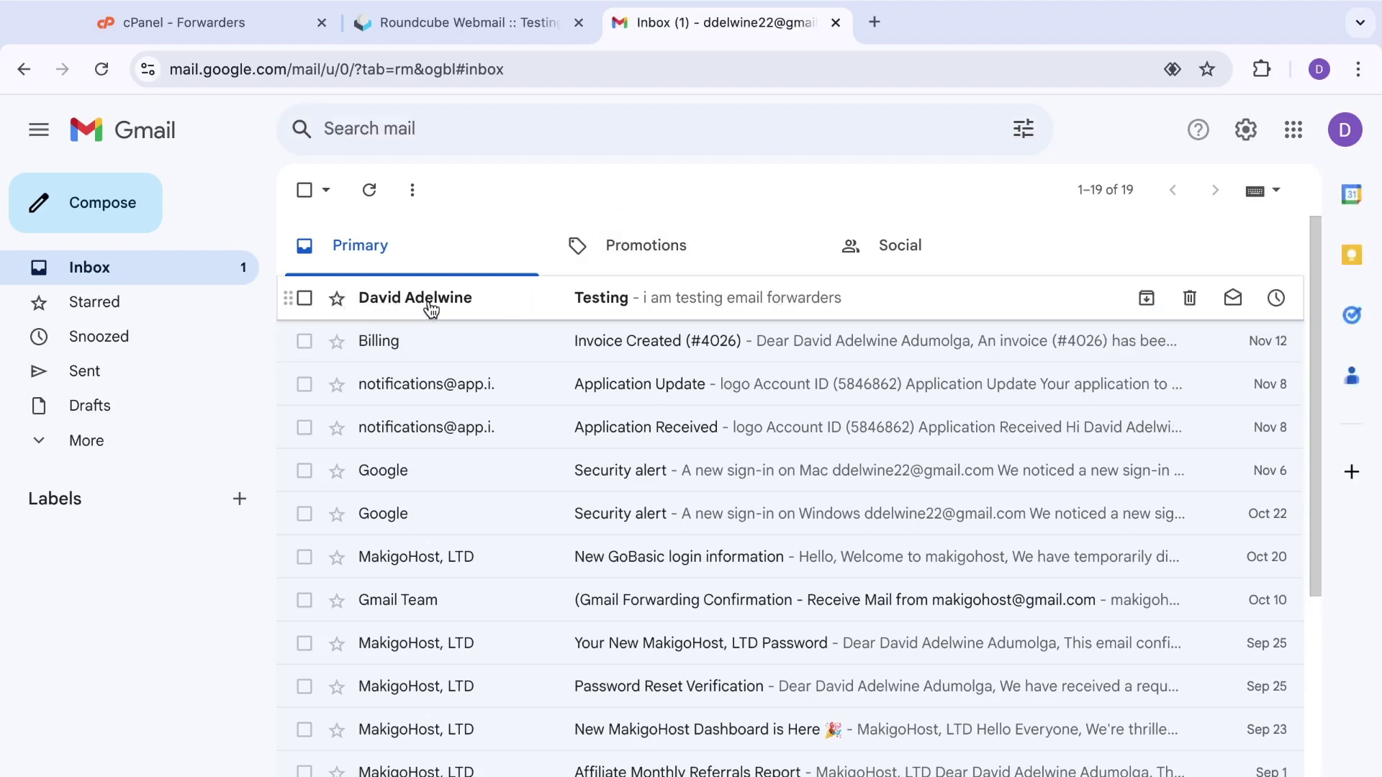
click(657, 301)
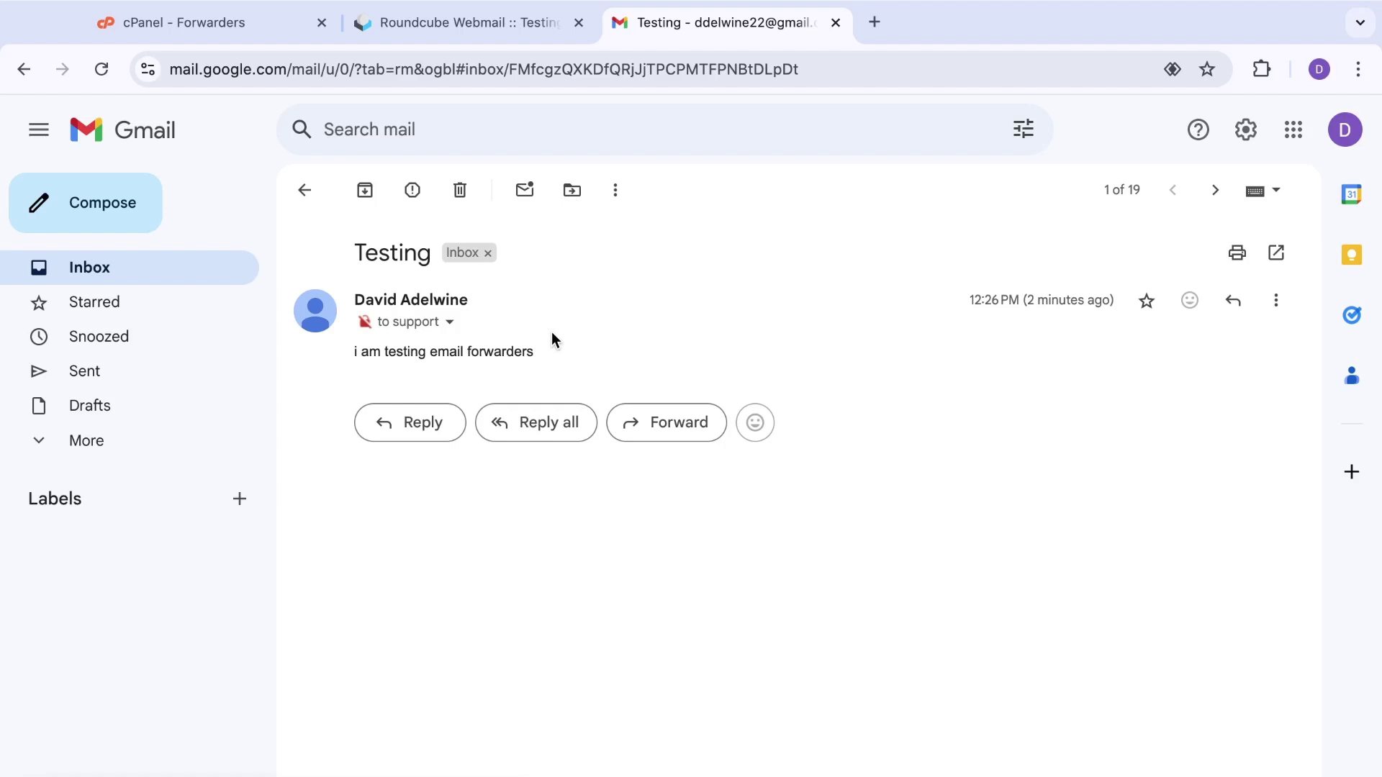
click(303, 190)
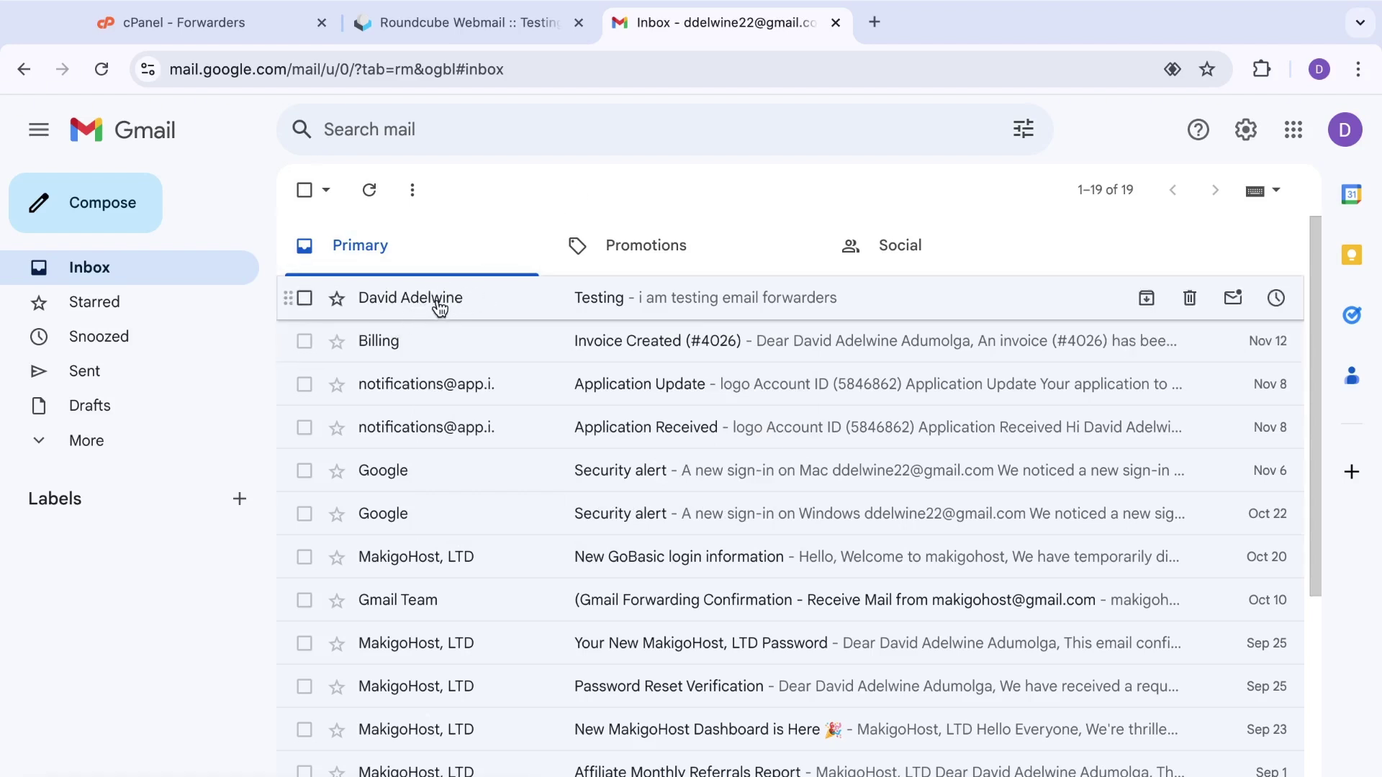
Step: Confirm Gmail's Spam folder is empty, then go back to cPanel's tools home page
click(132, 442)
click(113, 617)
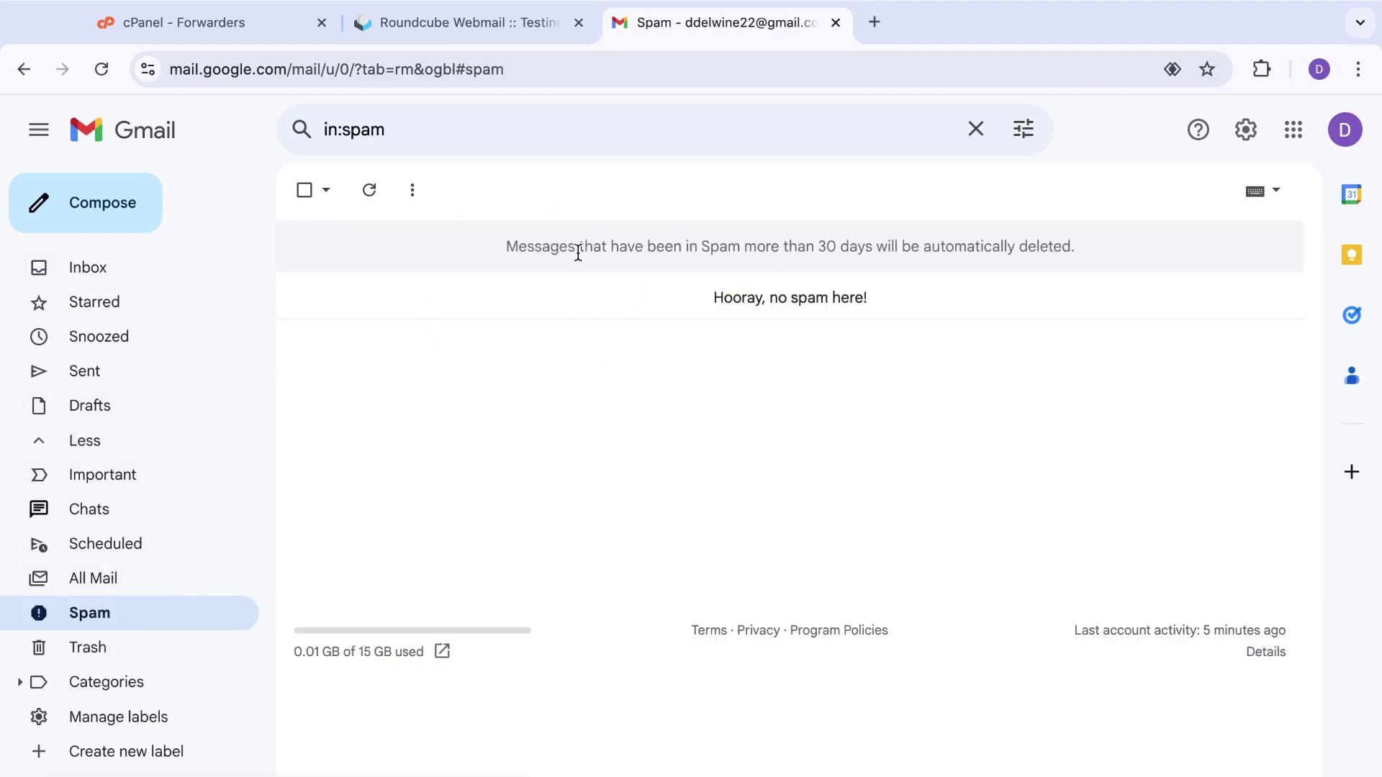
click(103, 270)
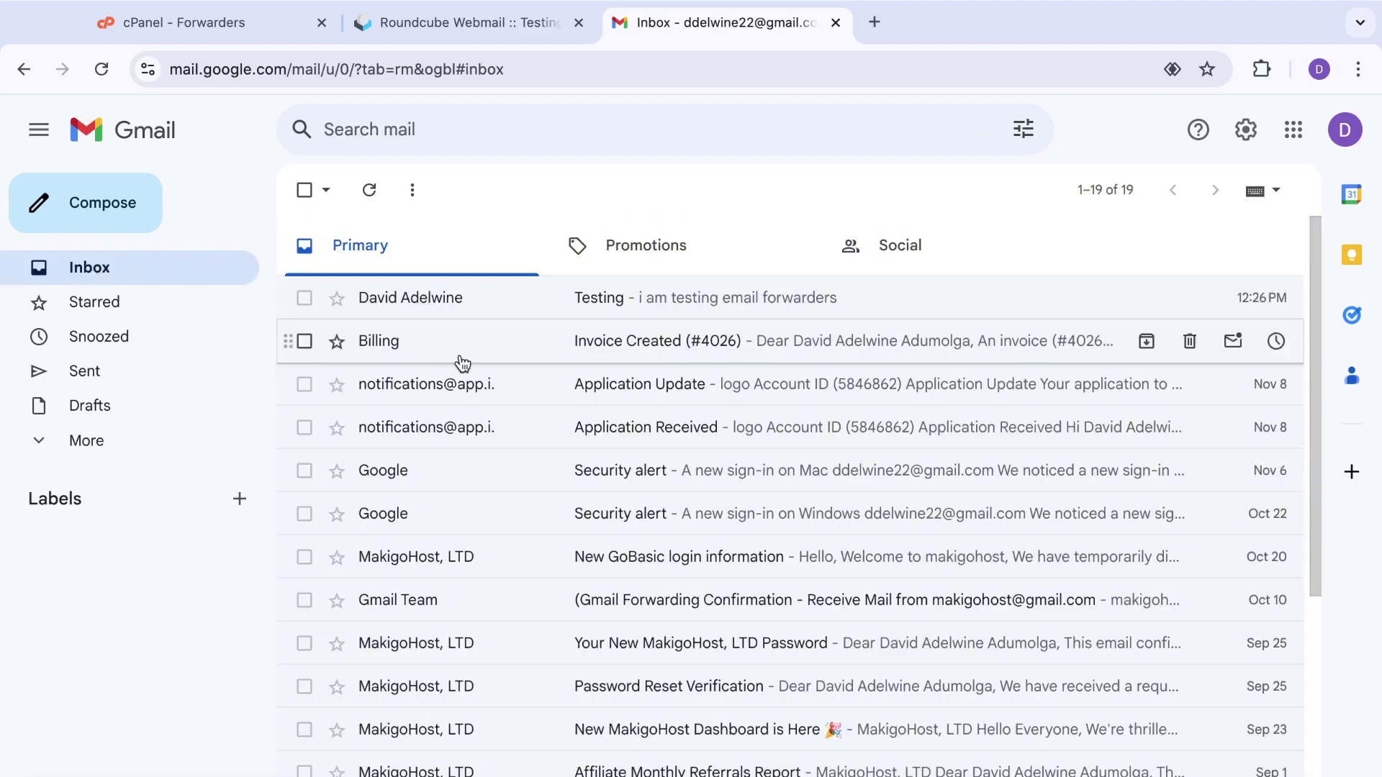
click(213, 20)
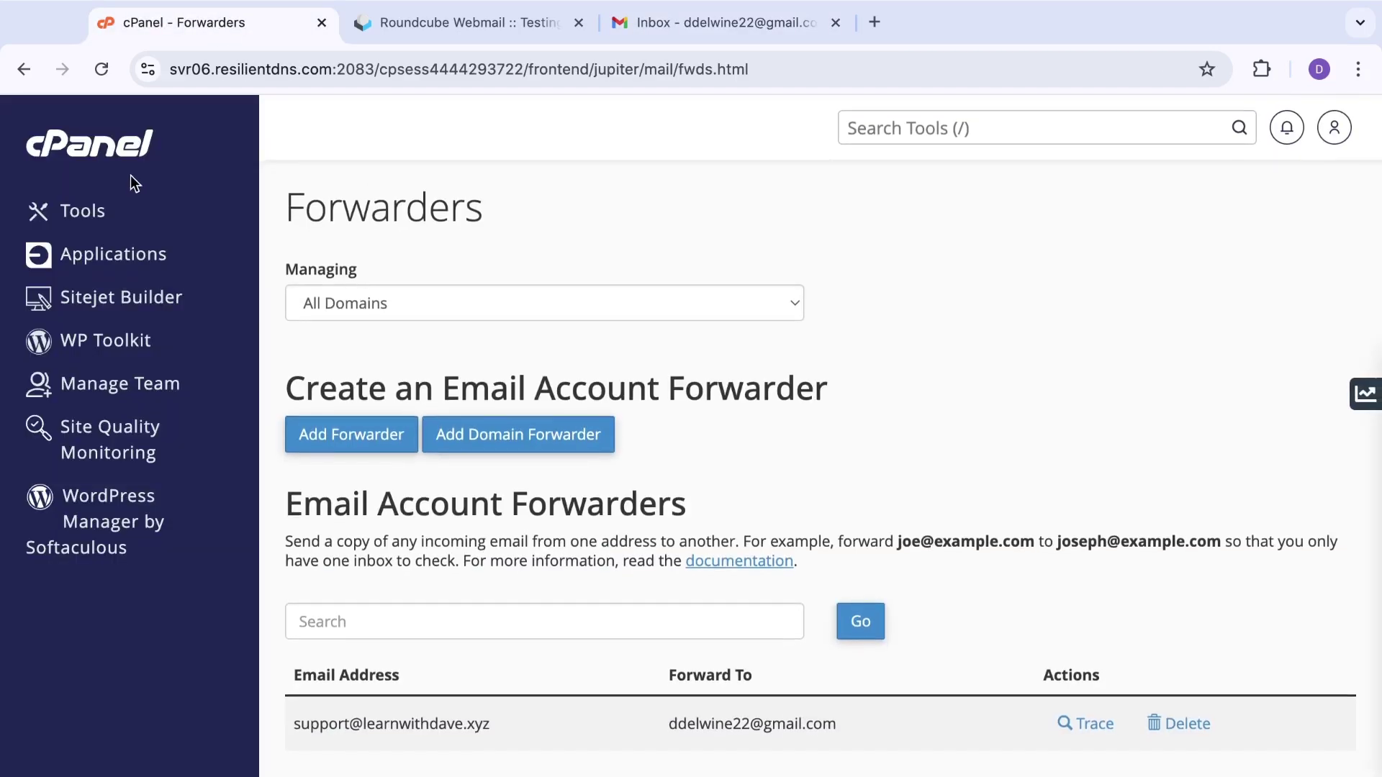
click(124, 139)
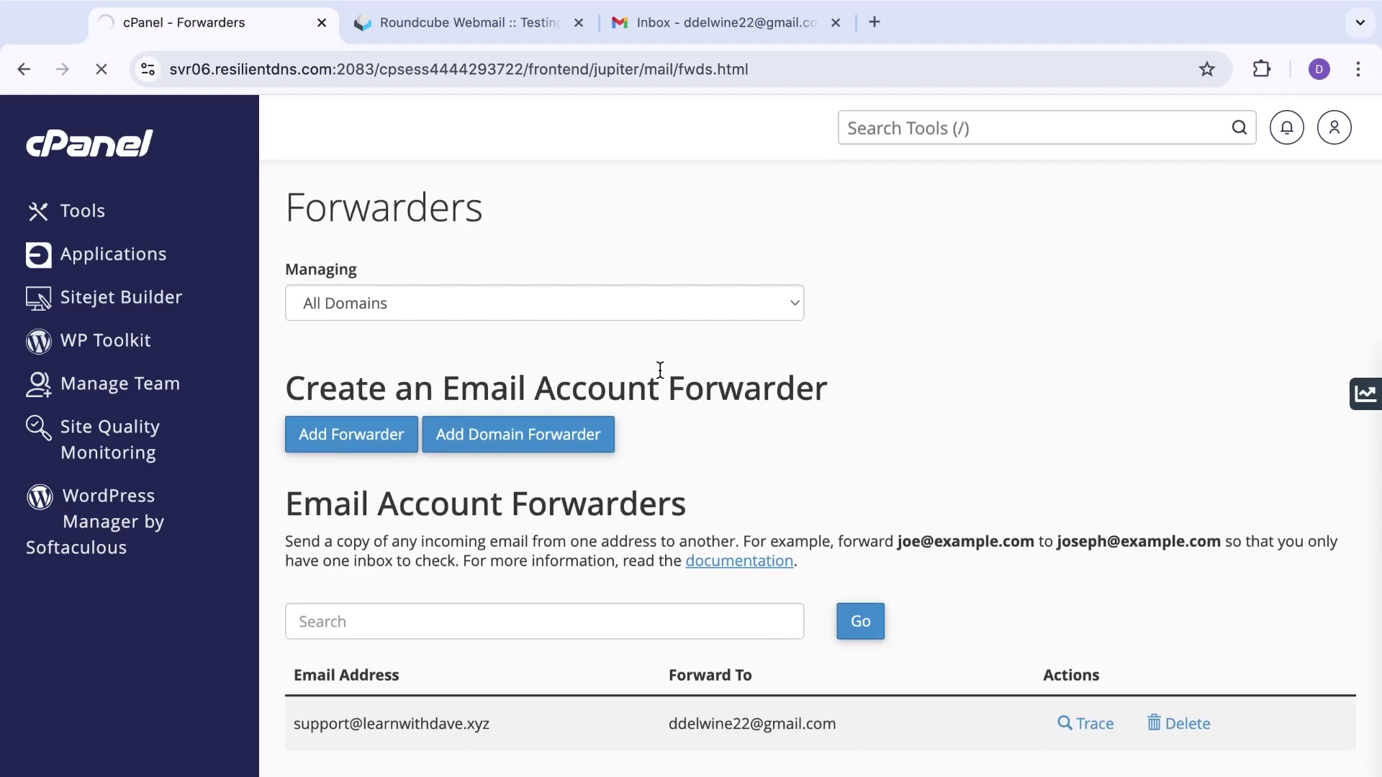